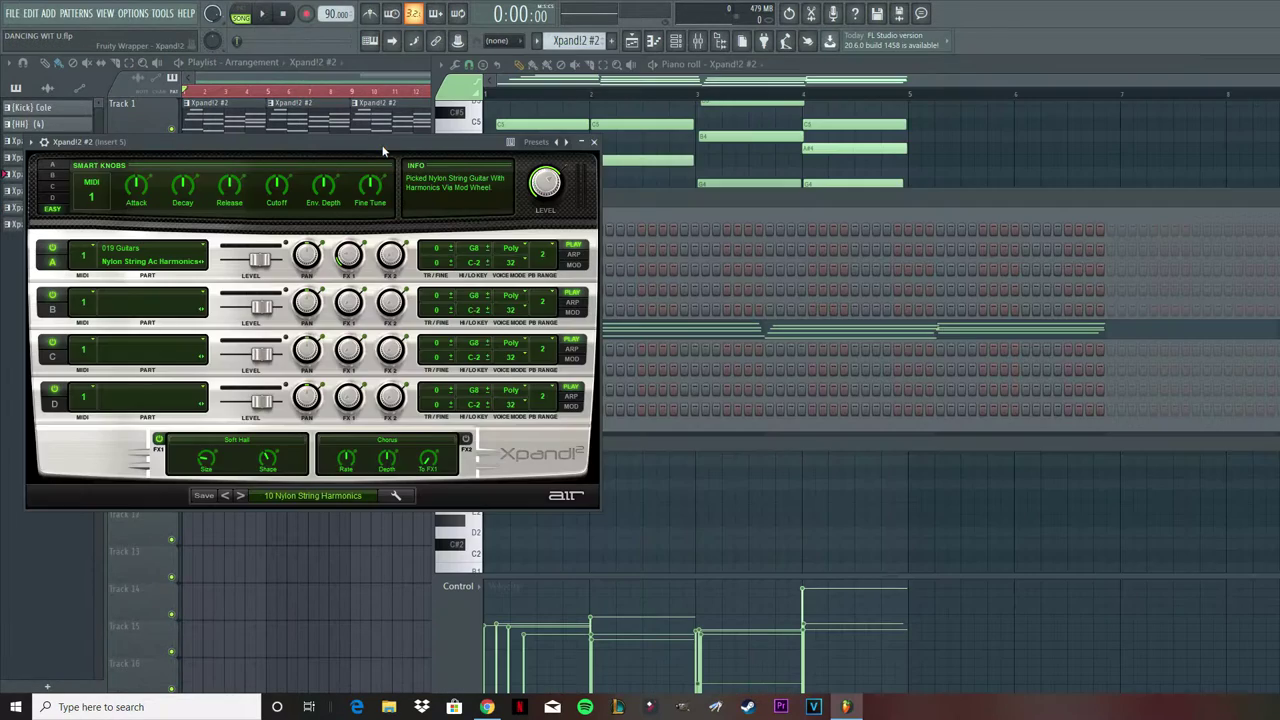
# Step: Play the Xpand!2 #2 guitar pattern with its plugin window moved aside, and display mixer track Insert 5
pyautogui.moveTo(383, 145); pyautogui.dragTo(920, 162)
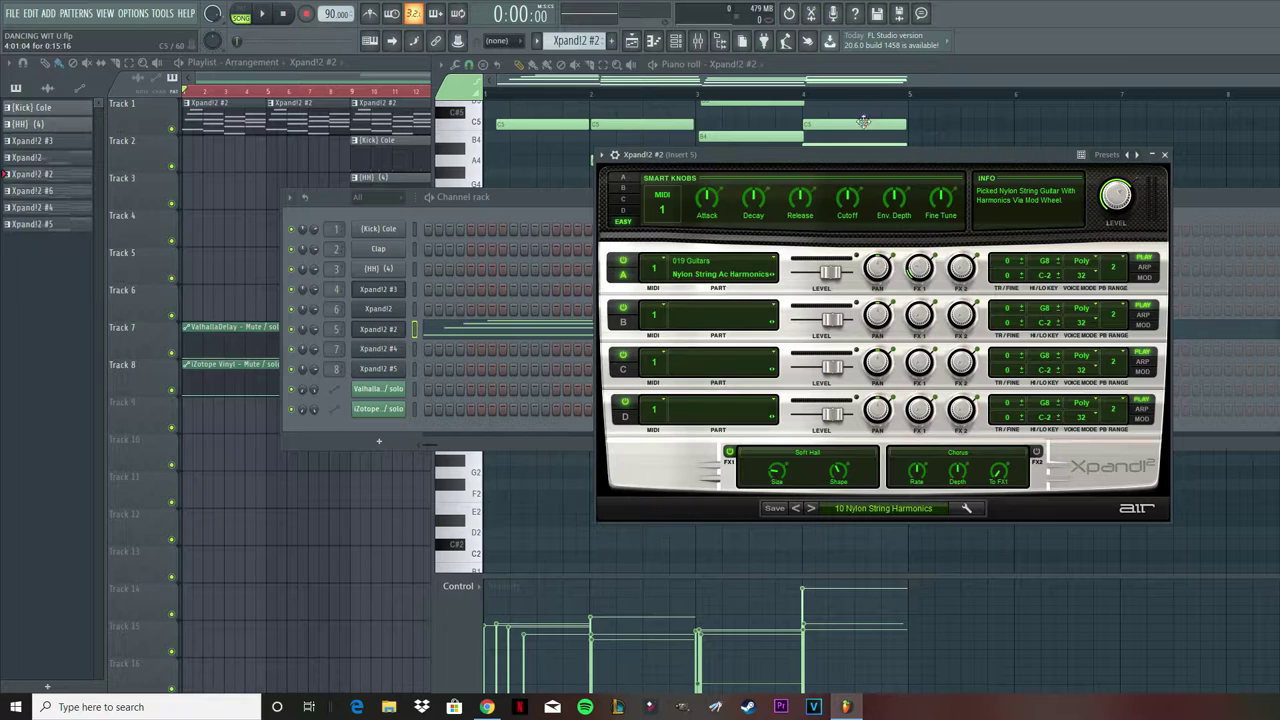
pyautogui.press('space')
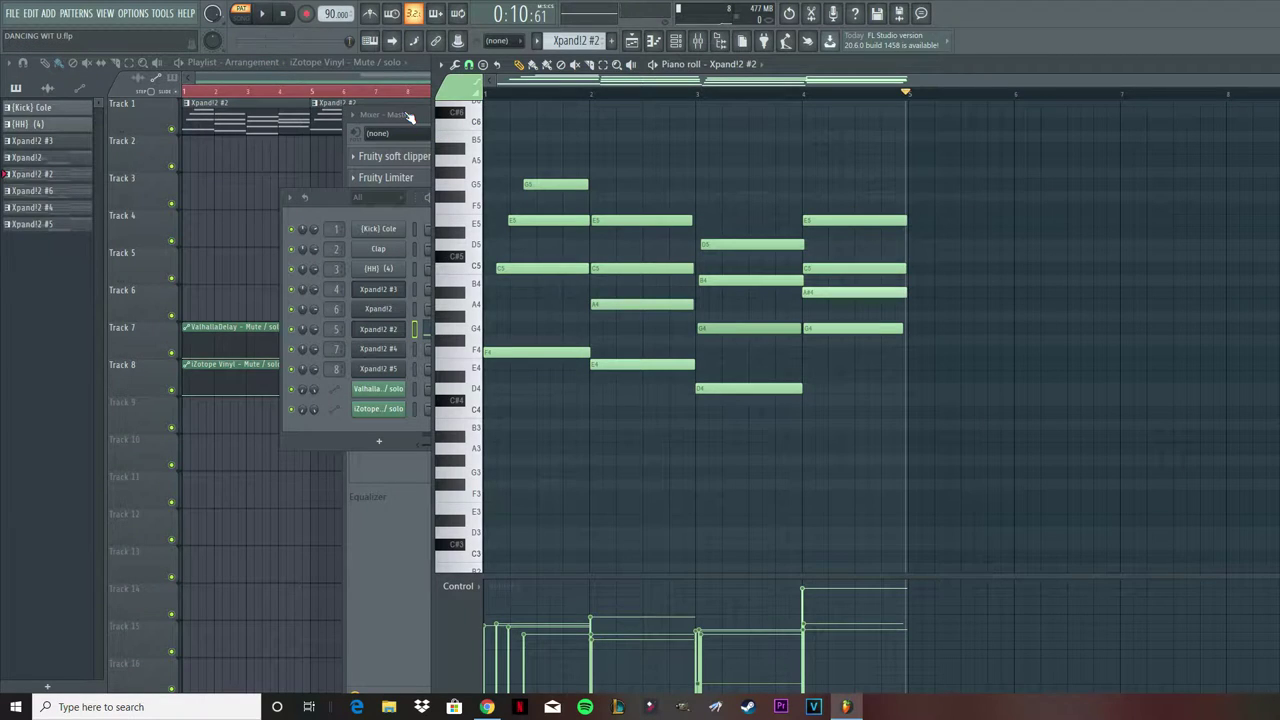
pyautogui.click(408, 117)
pyautogui.click(709, 168)
pyautogui.rightClick(709, 168)
pyautogui.click(708, 170)
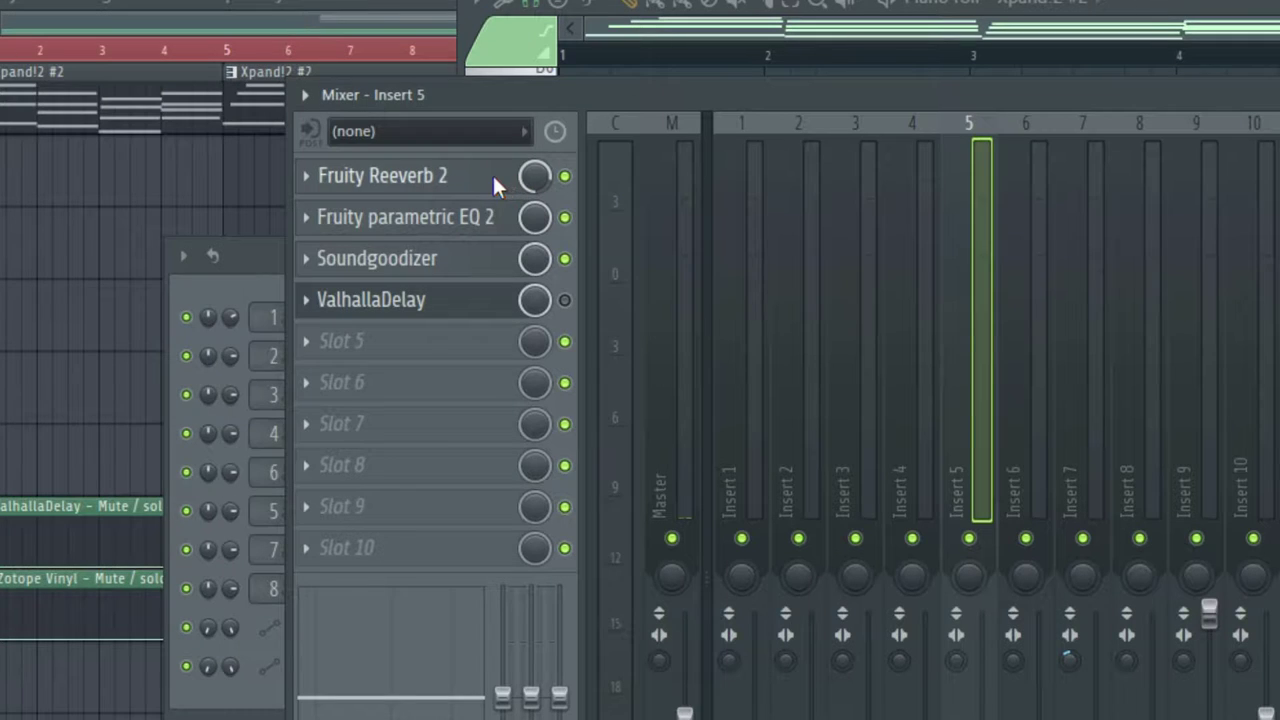
# Step: Inspect the Fruity parametric EQ 2 and Soundgoodizer effects on mixer track Insert 5
pyautogui.click(450, 156)
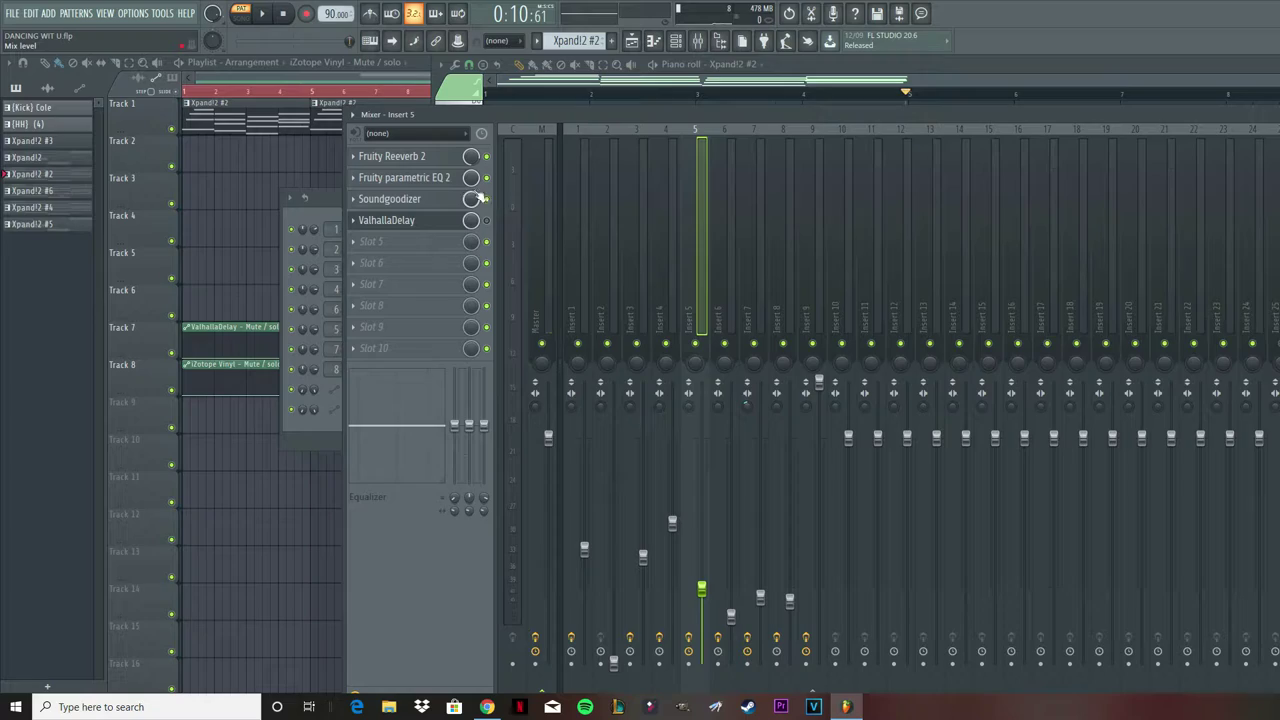
pyautogui.click(465, 226)
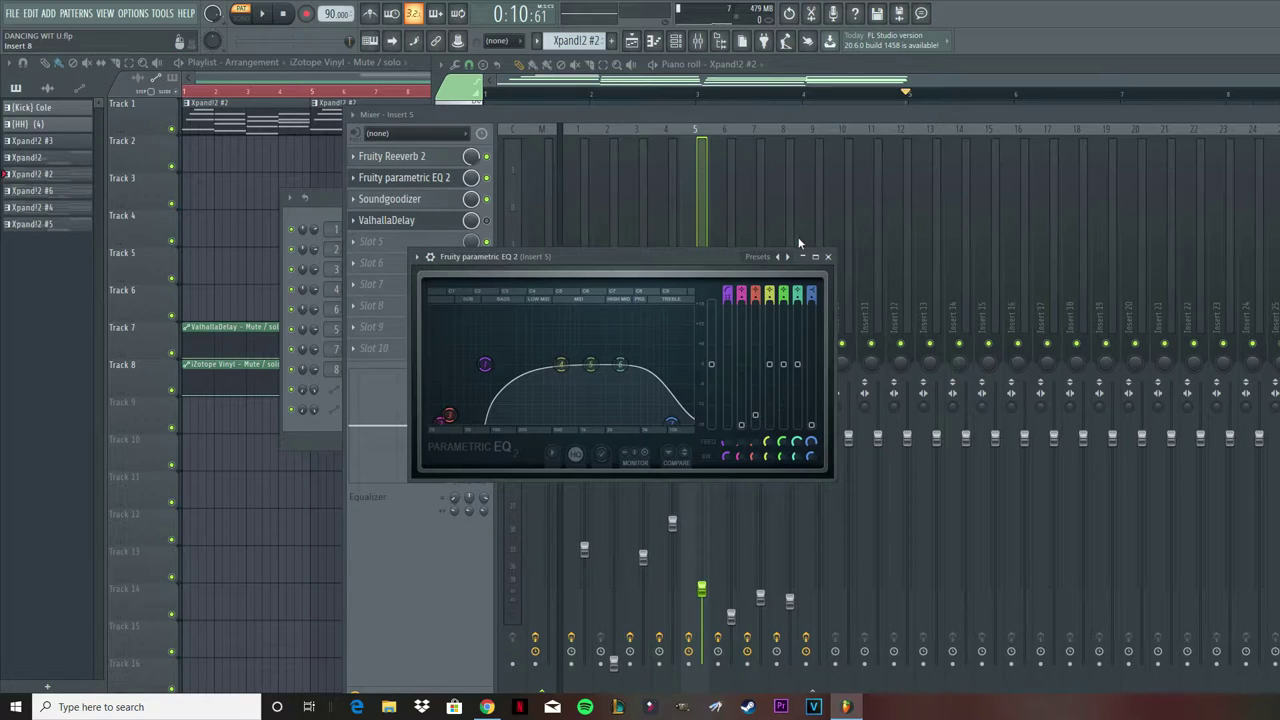
pyautogui.click(415, 178)
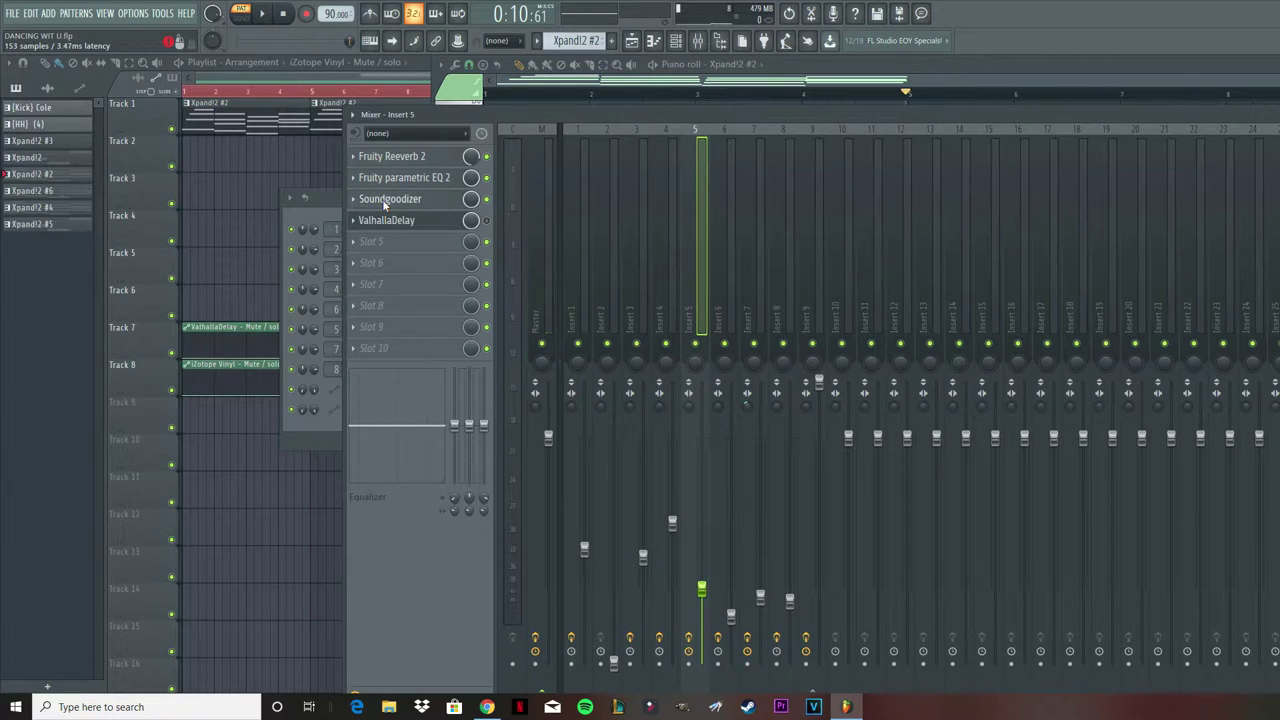
pyautogui.click(386, 200)
pyautogui.moveTo(450, 272); pyautogui.dragTo(715, 250)
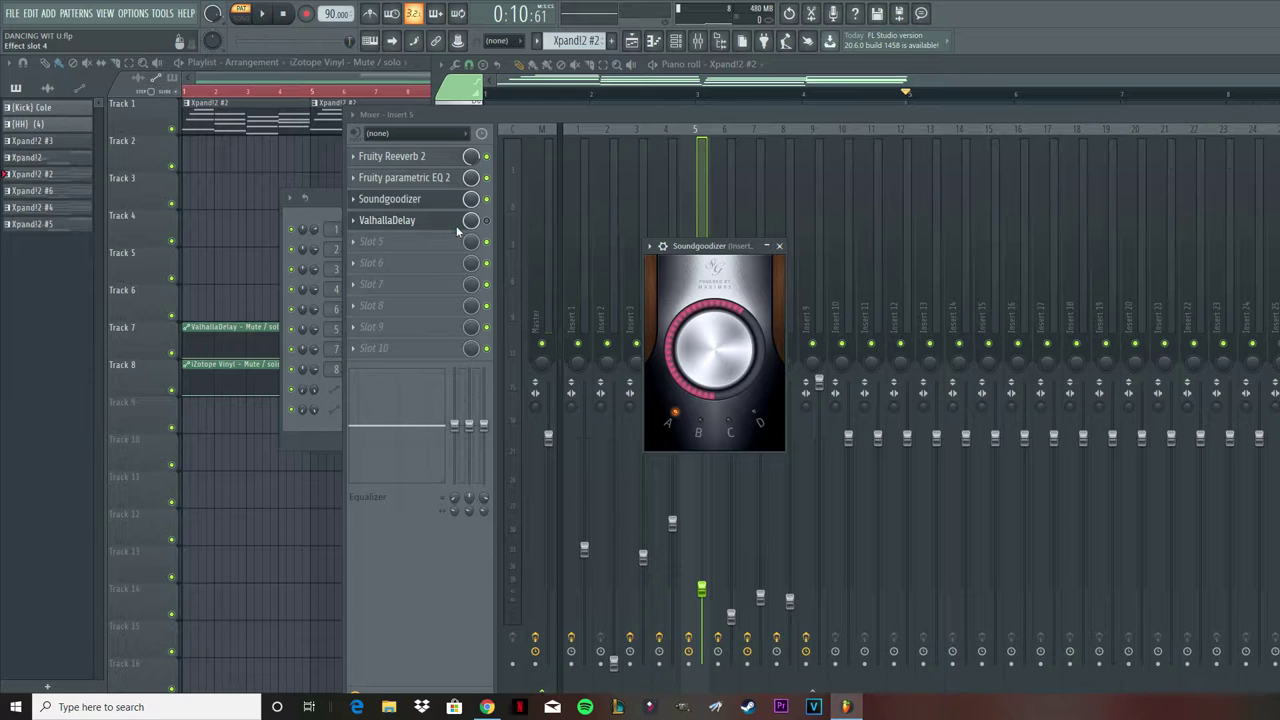
pyautogui.press('F12')
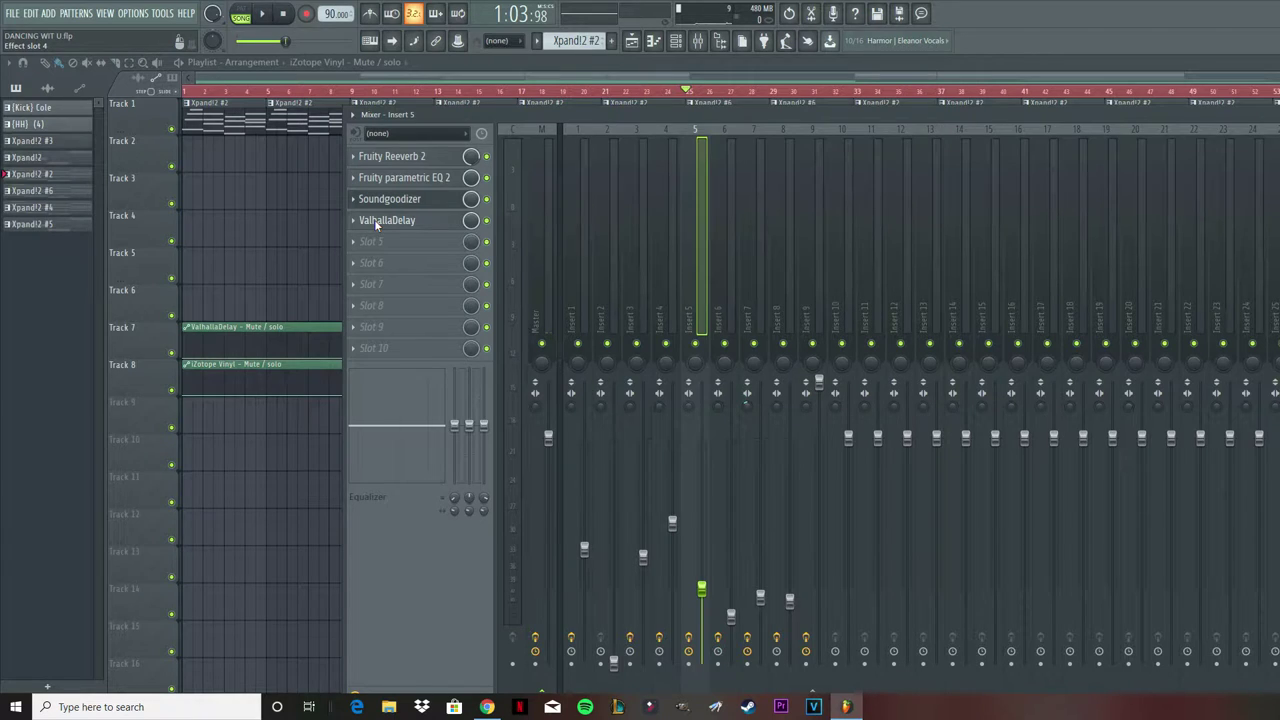
# Step: Inspect the ValhallaDelay settings and preset list on Insert 5, then close the plugin
pyautogui.click(376, 224)
pyautogui.moveTo(389, 240); pyautogui.dragTo(873, 158)
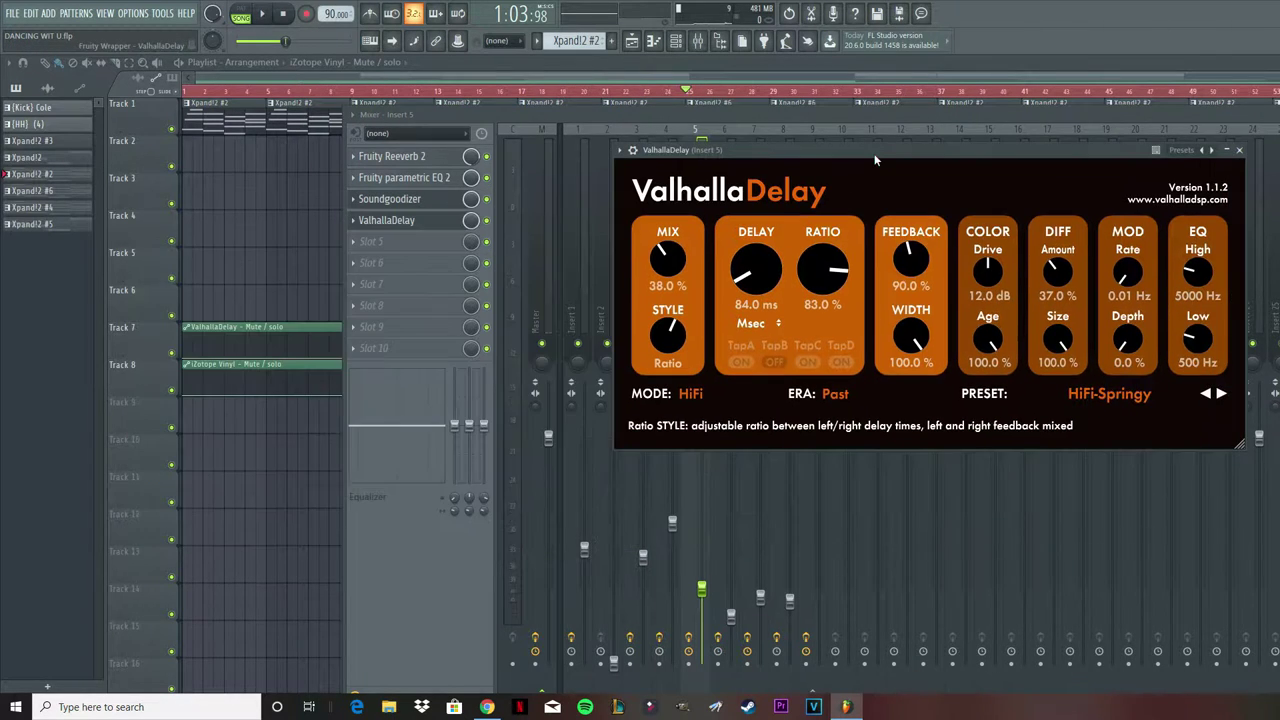
pyautogui.click(1066, 399)
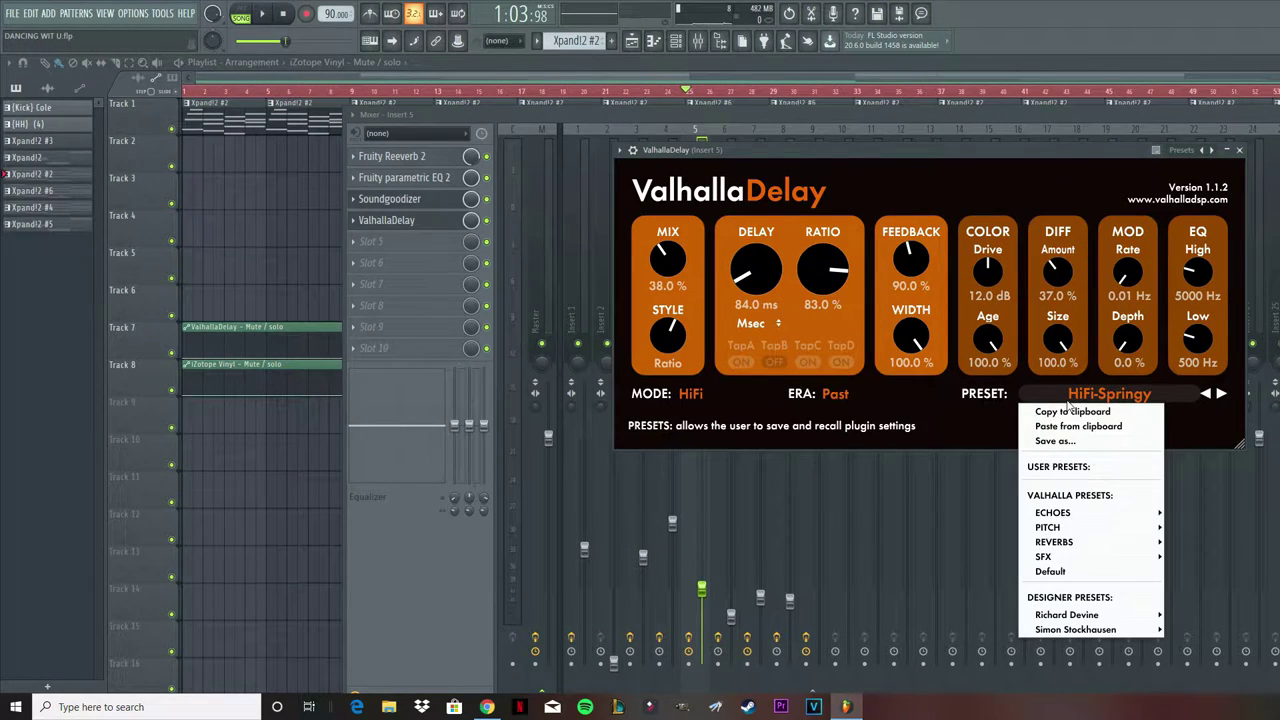
pyautogui.click(915, 399)
pyautogui.click(1238, 150)
# Step: Play the song from bar 25 with the mixer moved down, and inspect iZotope Vinyl on the master track
pyautogui.moveTo(672, 112); pyautogui.dragTo(647, 184)
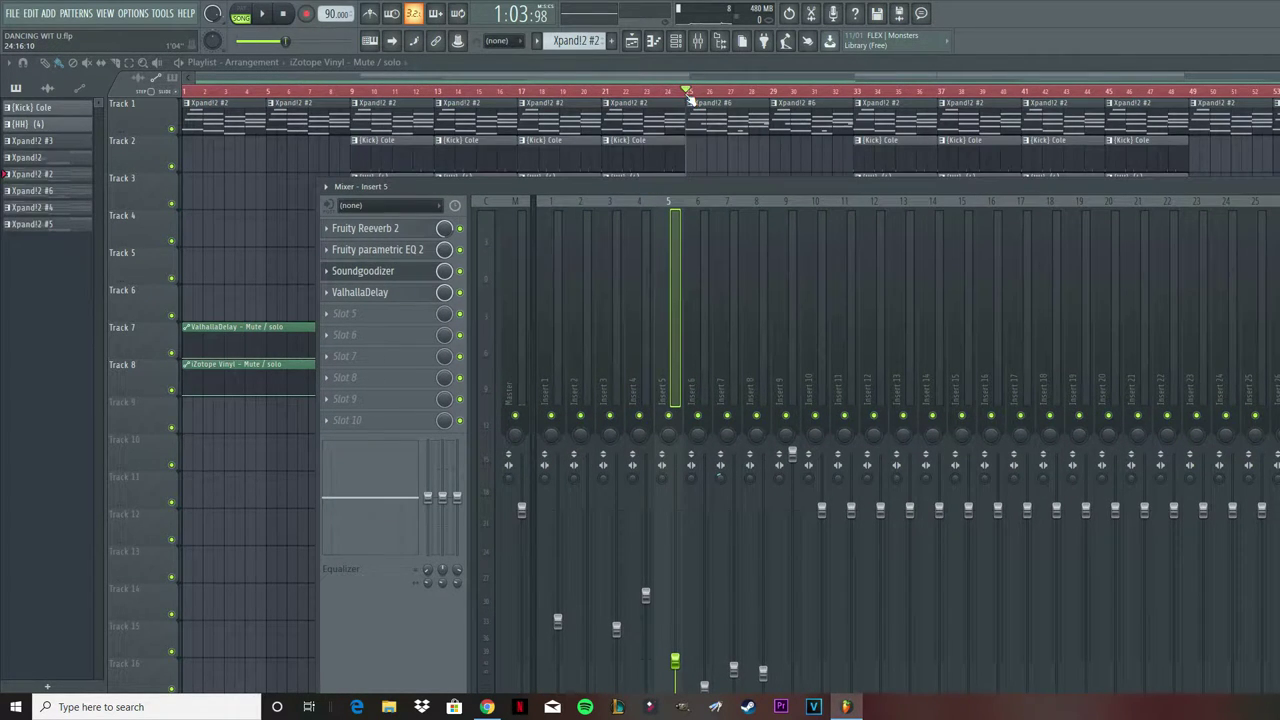
pyautogui.click(690, 100)
pyautogui.scroll(5, 700, 300)
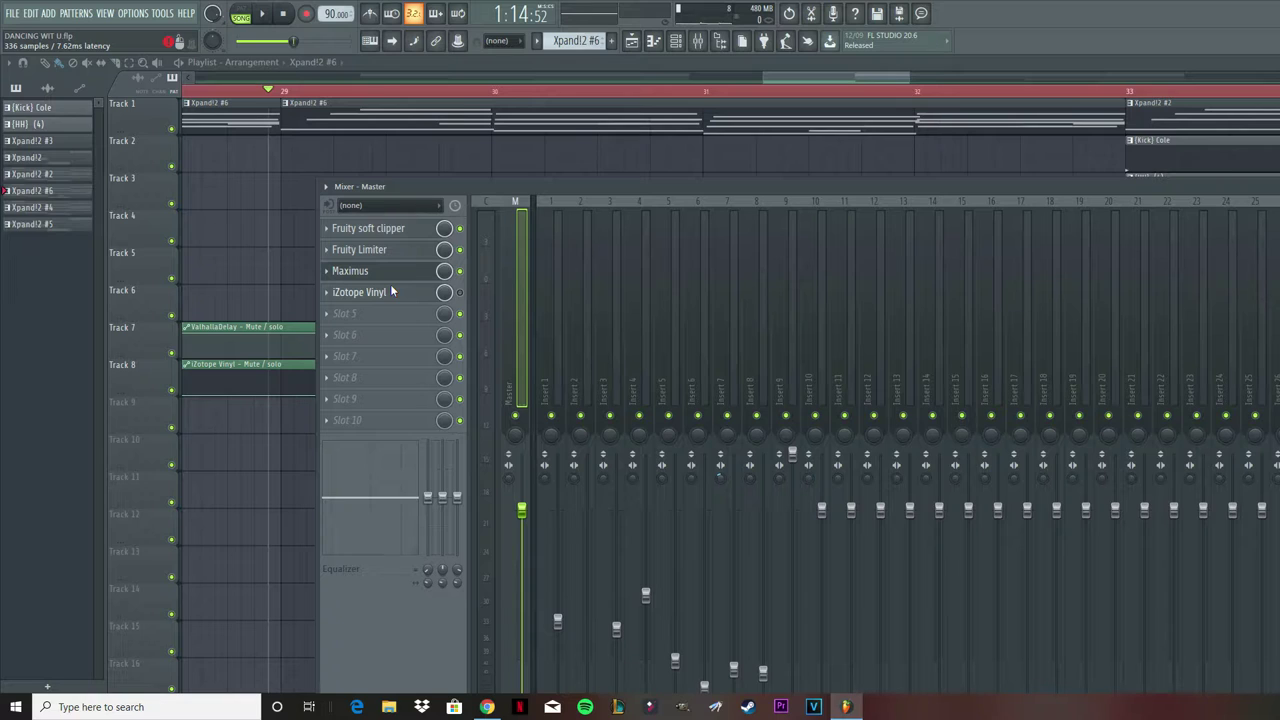
pyautogui.click(391, 291)
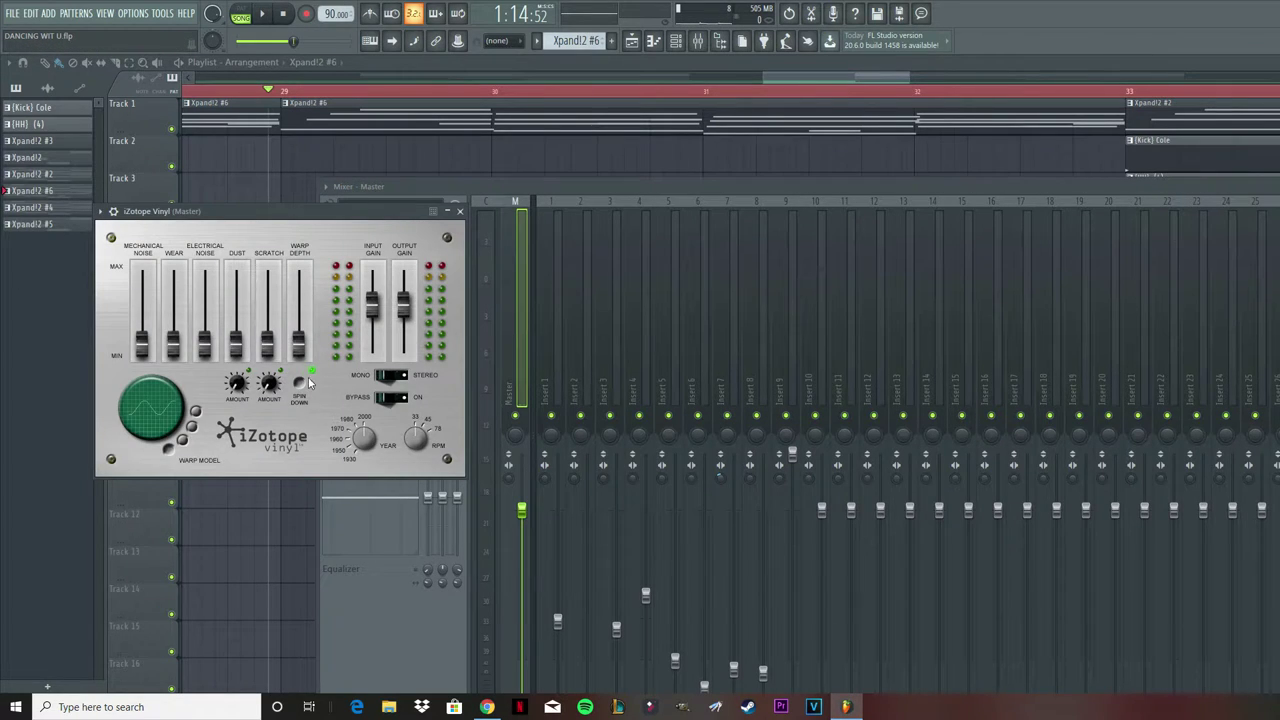
pyautogui.click(459, 211)
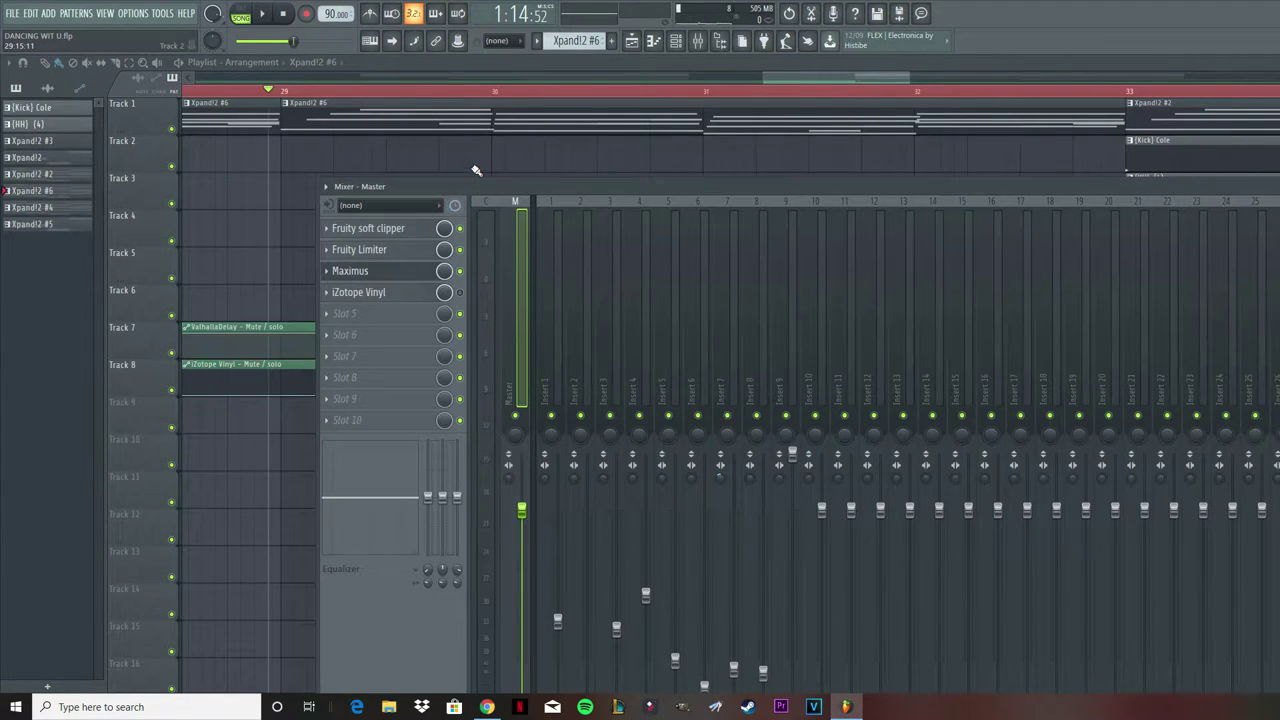
# Step: Hide the mixer and play the playlist section containing the ValhallaDelay and iZotope Vinyl automation up to bar 33
pyautogui.press('F9')
pyautogui.scroll(4, 980, 346)
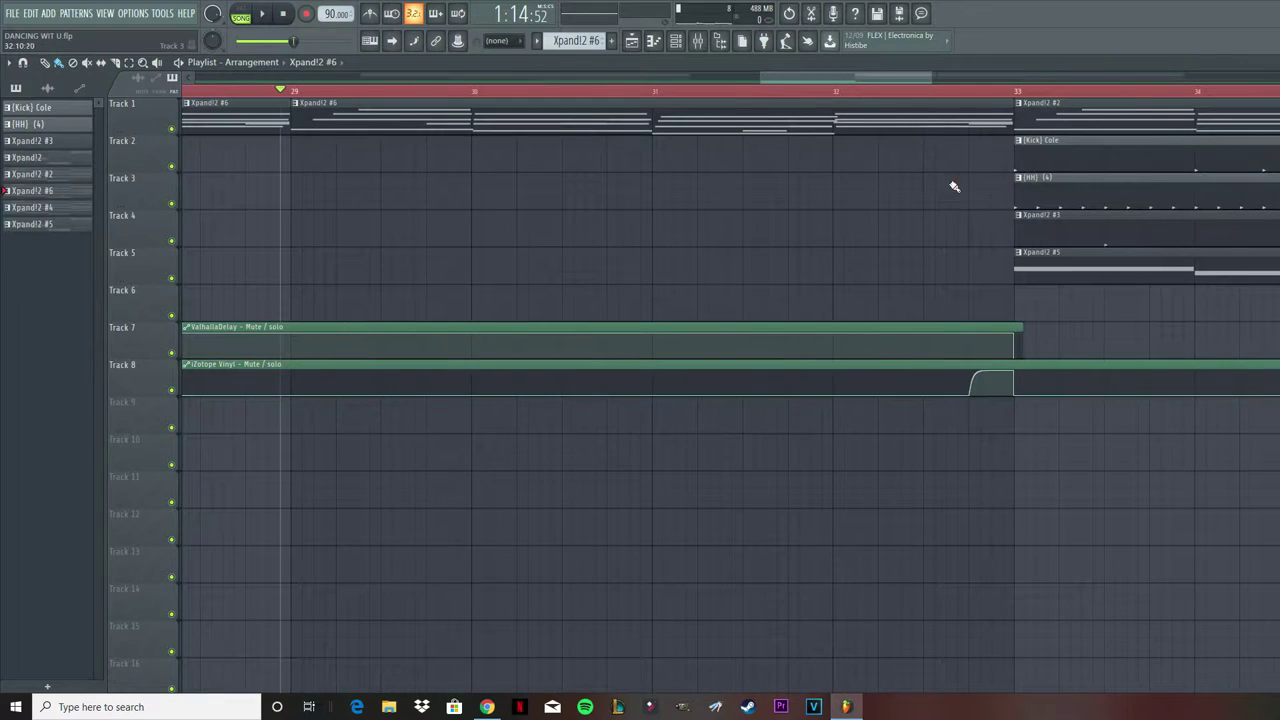
pyautogui.scroll(3, 968, 170)
pyautogui.click(806, 97)
pyautogui.press('space')
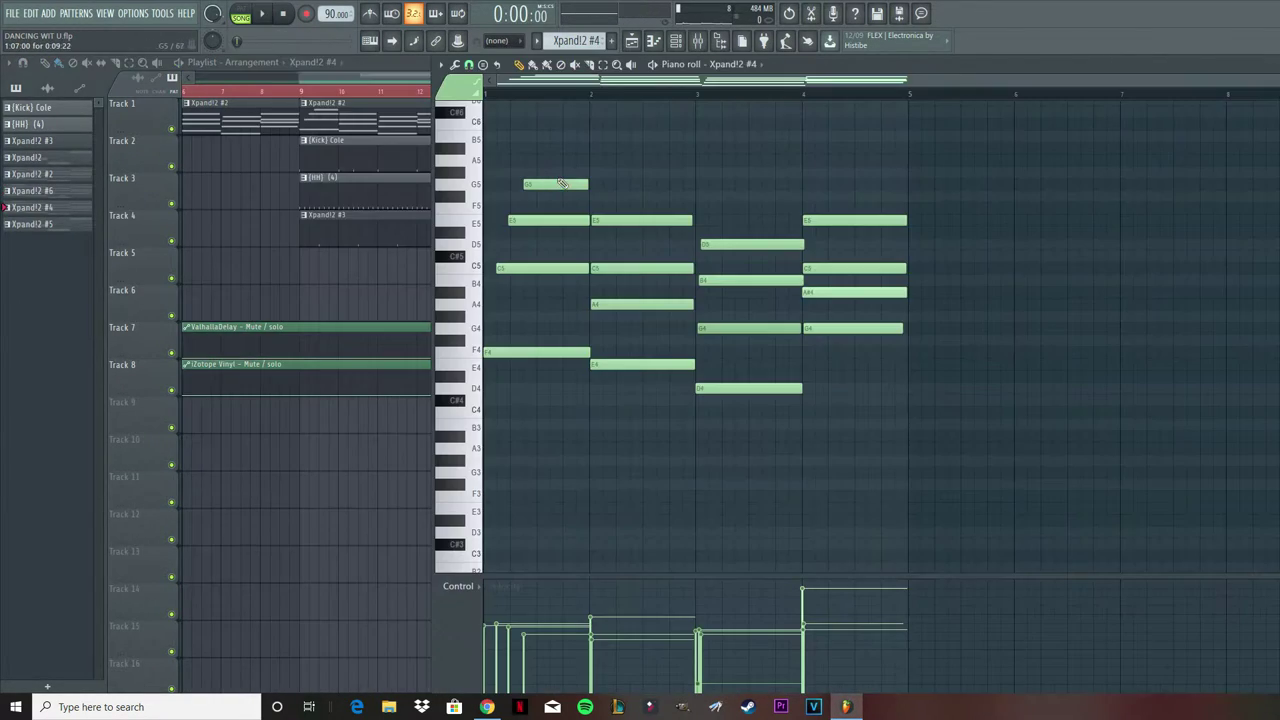
# Step: Show the channel rack and inspect the Xpand!2 #4 pad's plugin settings
pyautogui.scroll(5, 924, 163)
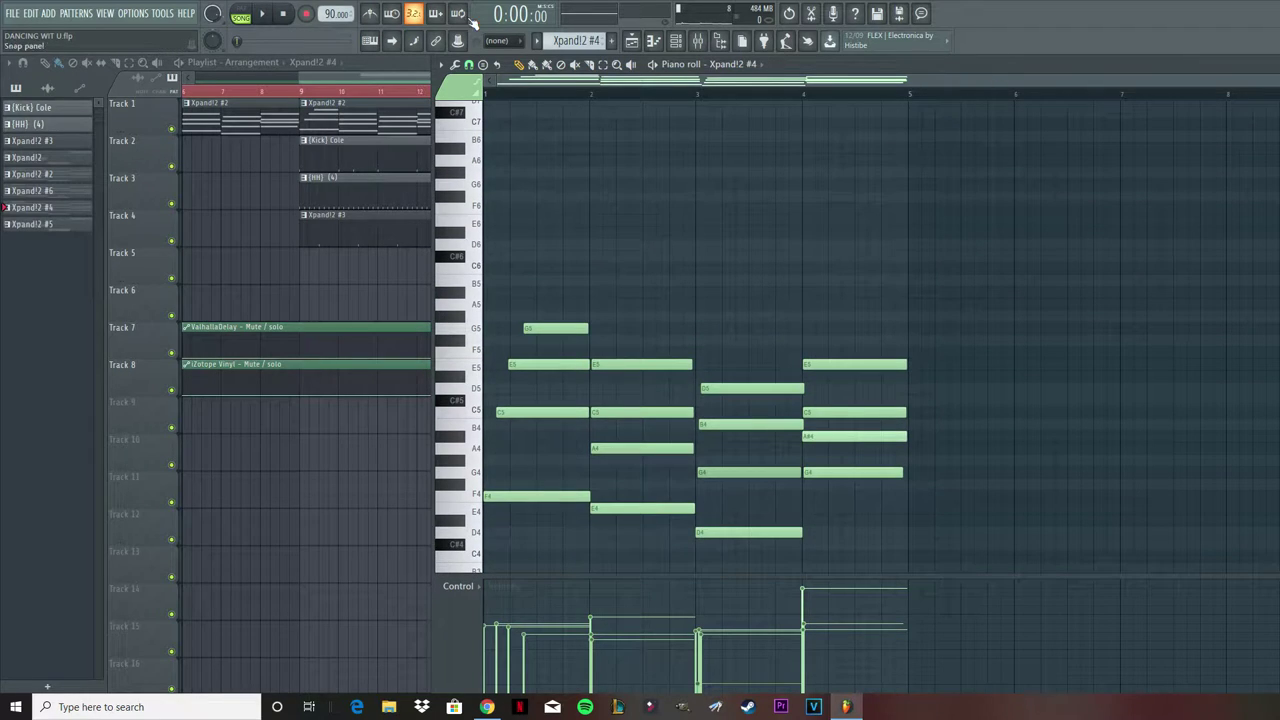
pyautogui.click(676, 40)
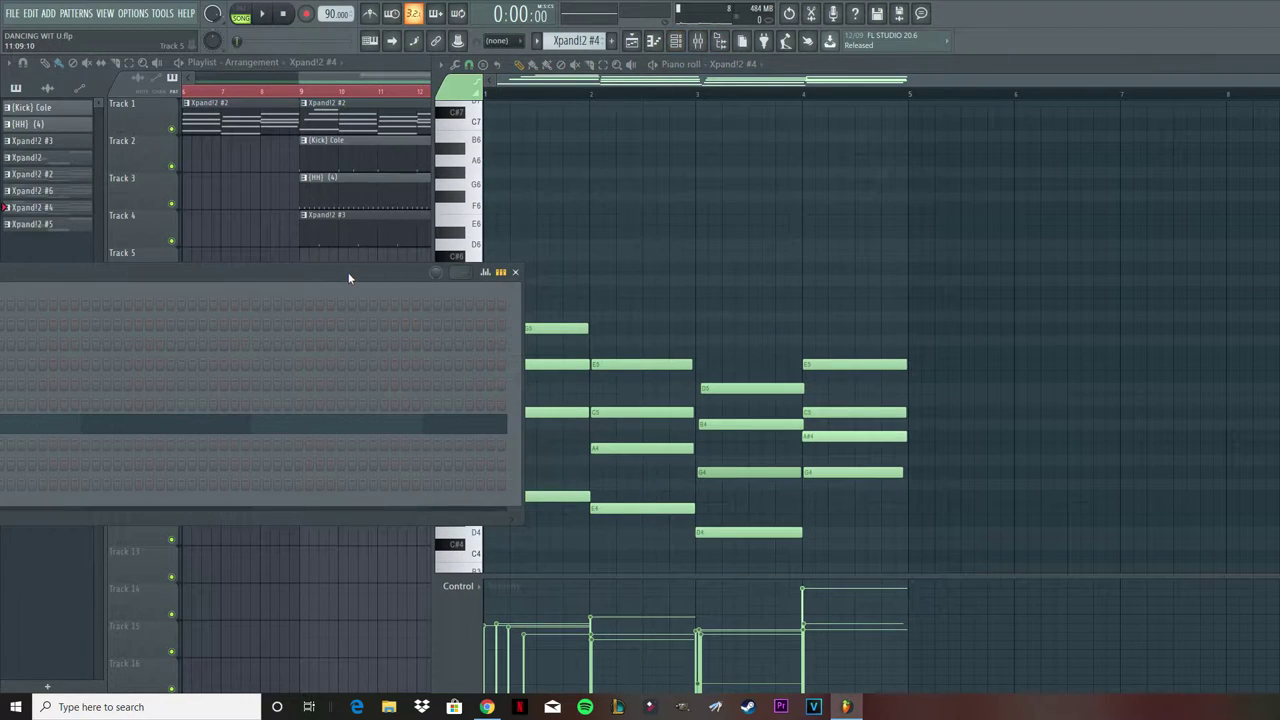
pyautogui.moveTo(320, 277); pyautogui.dragTo(1150, 222)
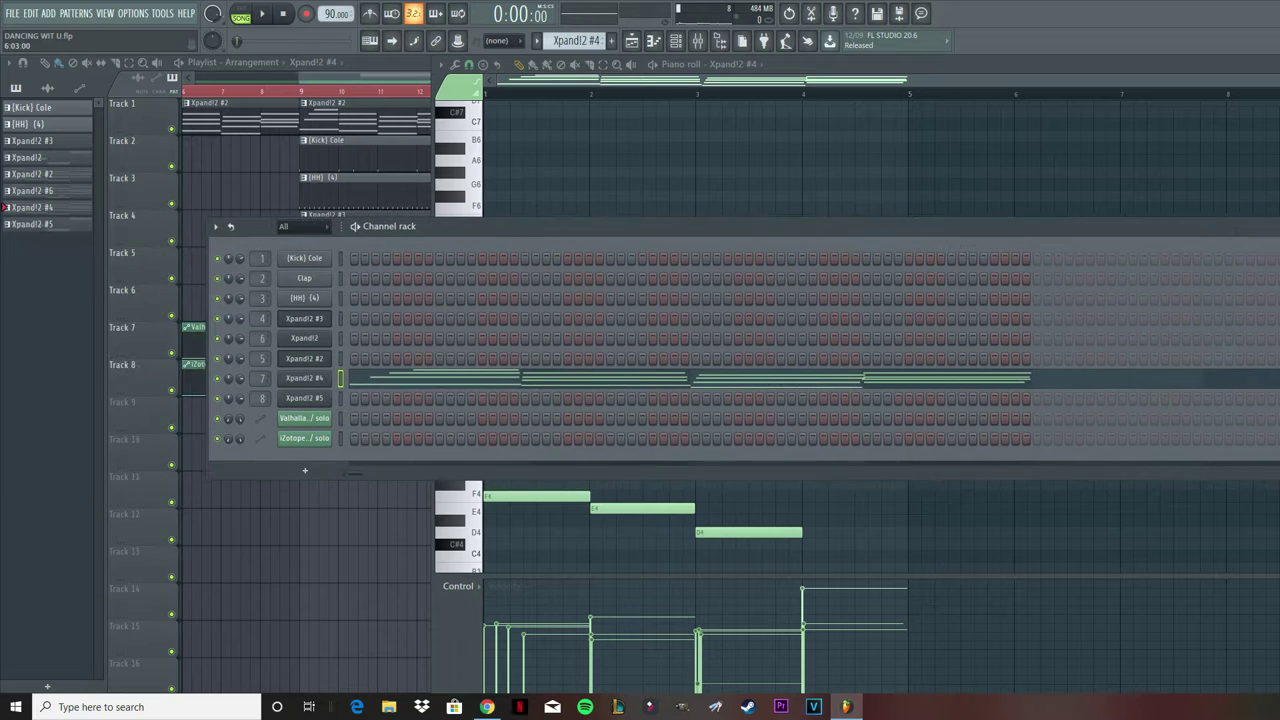
pyautogui.click(318, 381)
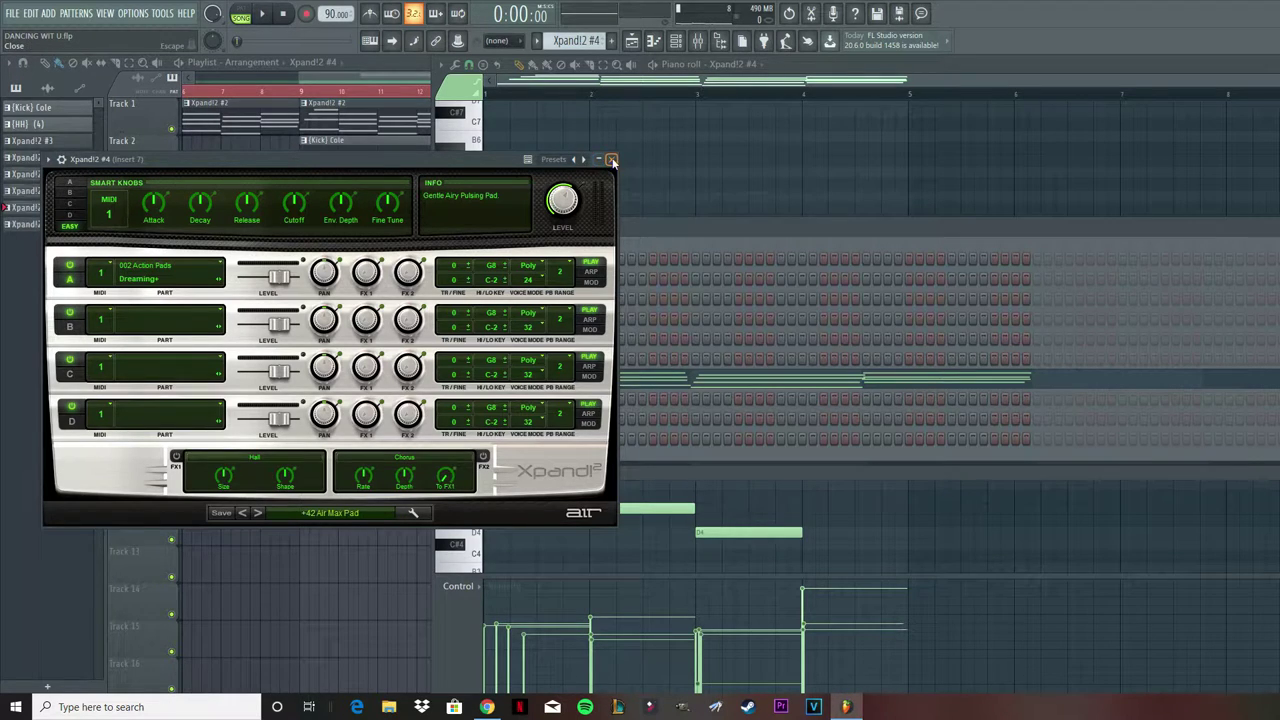
pyautogui.click(611, 160)
# Step: Play the Xpand!2 #4 chords in pattern mode from the piano roll, then stop playback
pyautogui.click(928, 212)
pyautogui.scroll(-3, 988, 217)
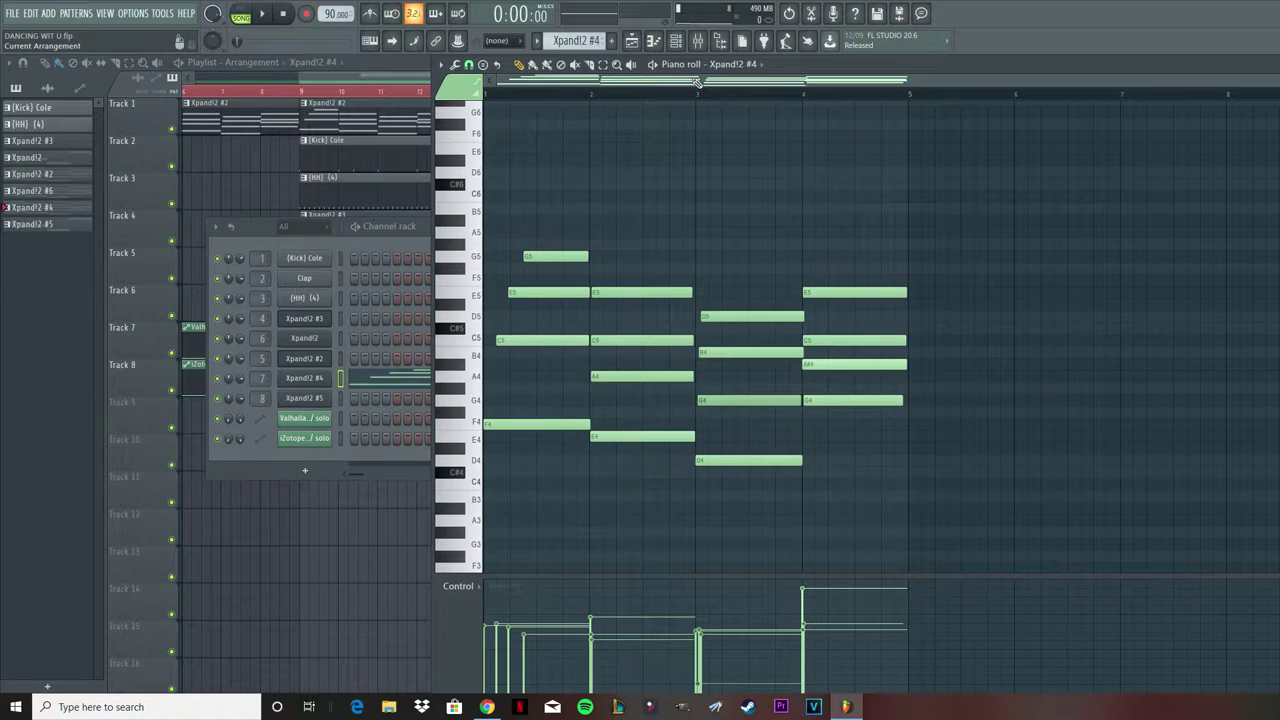
pyautogui.click(241, 12)
pyautogui.click(262, 13)
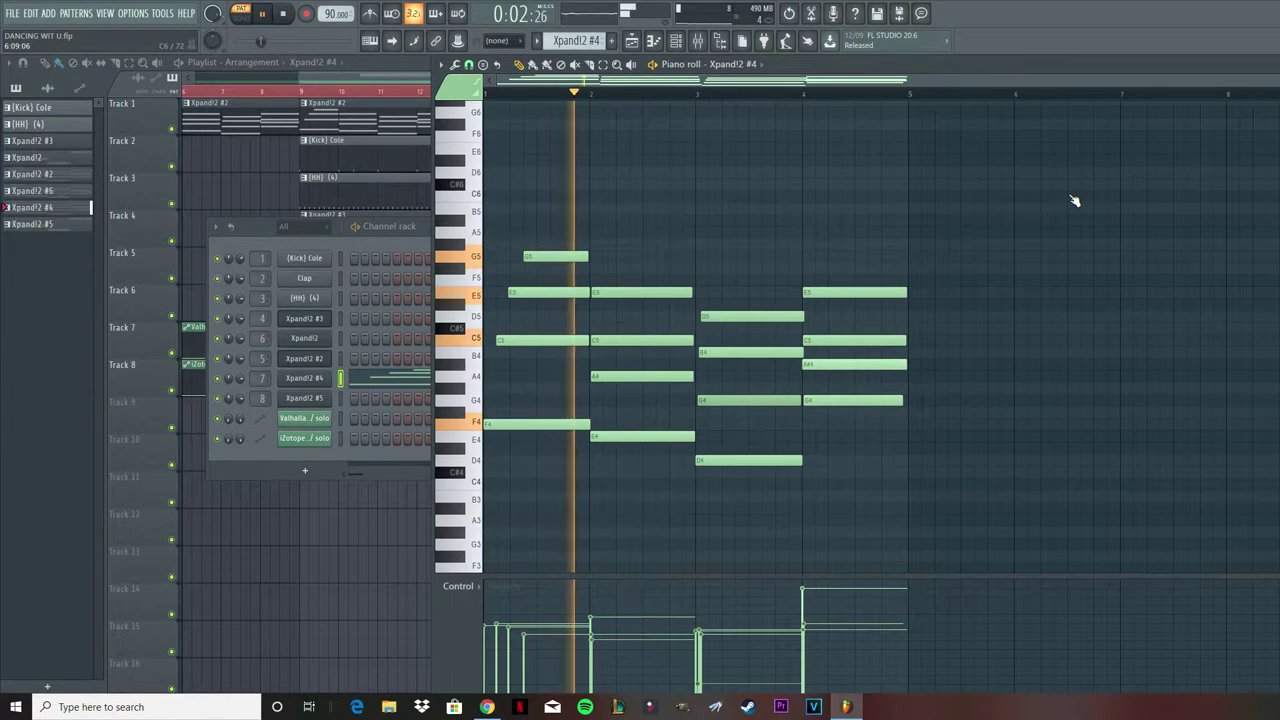
pyautogui.click(262, 15)
# Step: Show the mixer moved up over the workspace, with Insert 7 and its effects chain displayed
pyautogui.click(697, 40)
pyautogui.rightClick(719, 333)
pyautogui.click(754, 192)
pyautogui.moveTo(754, 192); pyautogui.dragTo(788, 56)
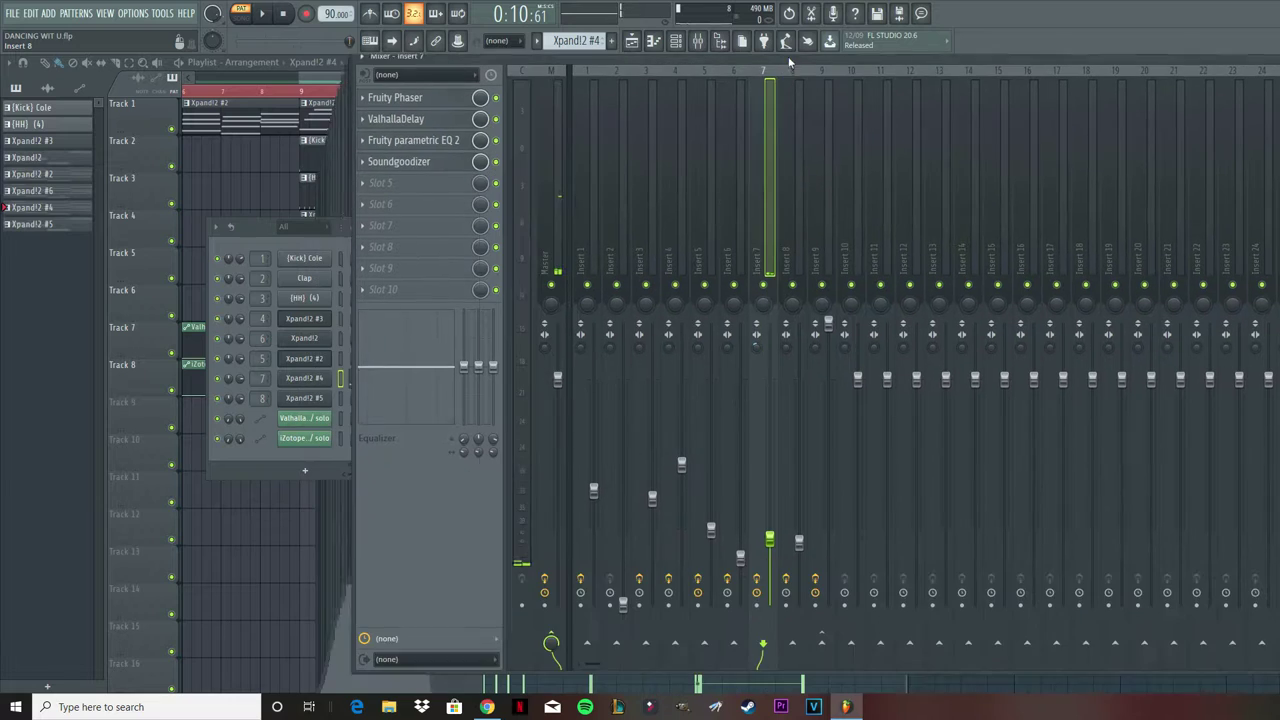
pyautogui.rightClick(772, 142)
pyautogui.click(772, 142)
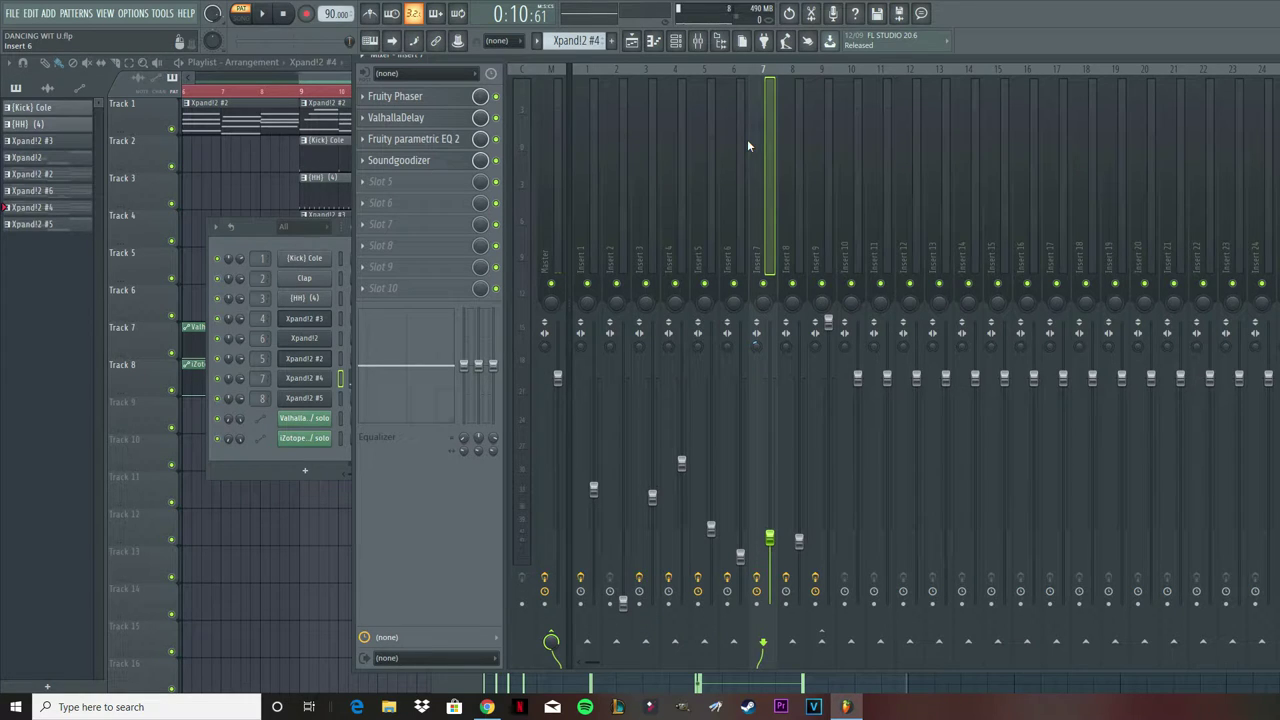
# Step: Inspect the Fruity Phaser settings on Insert 7 and close the plugin
pyautogui.click(418, 96)
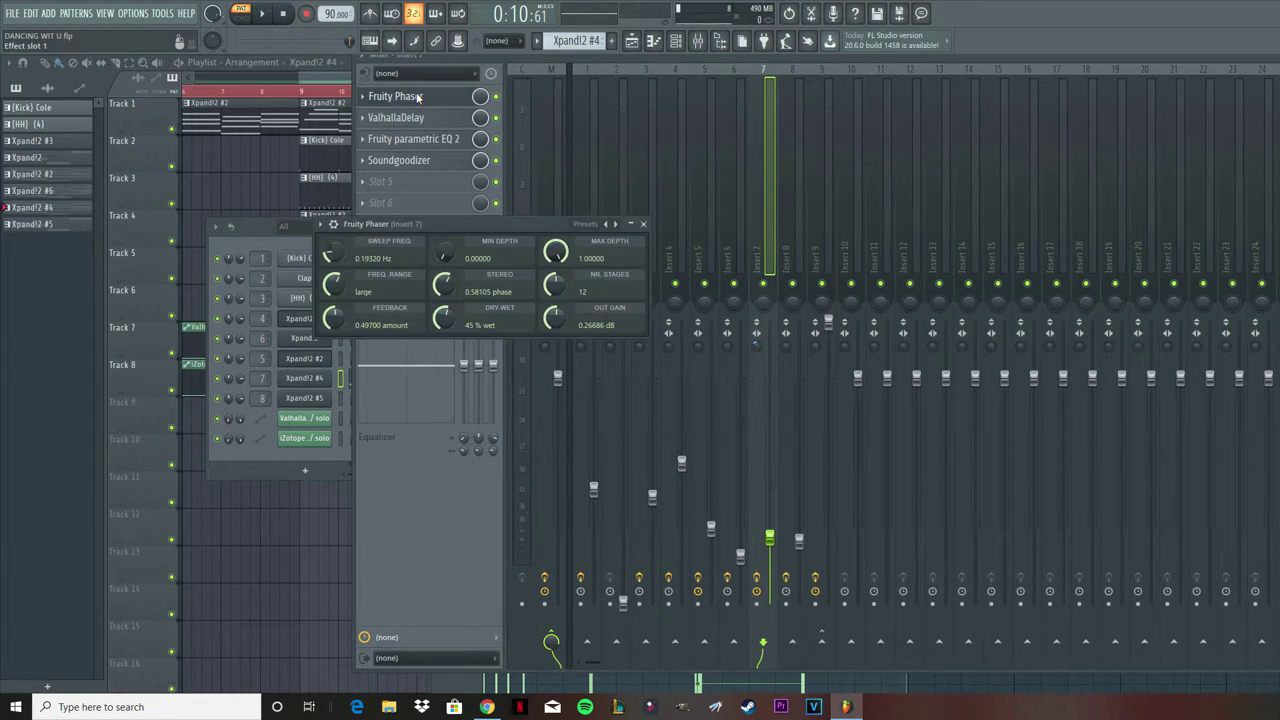
pyautogui.moveTo(410, 224); pyautogui.dragTo(570, 206)
pyautogui.click(742, 205)
pyautogui.click(692, 200)
pyautogui.click(804, 205)
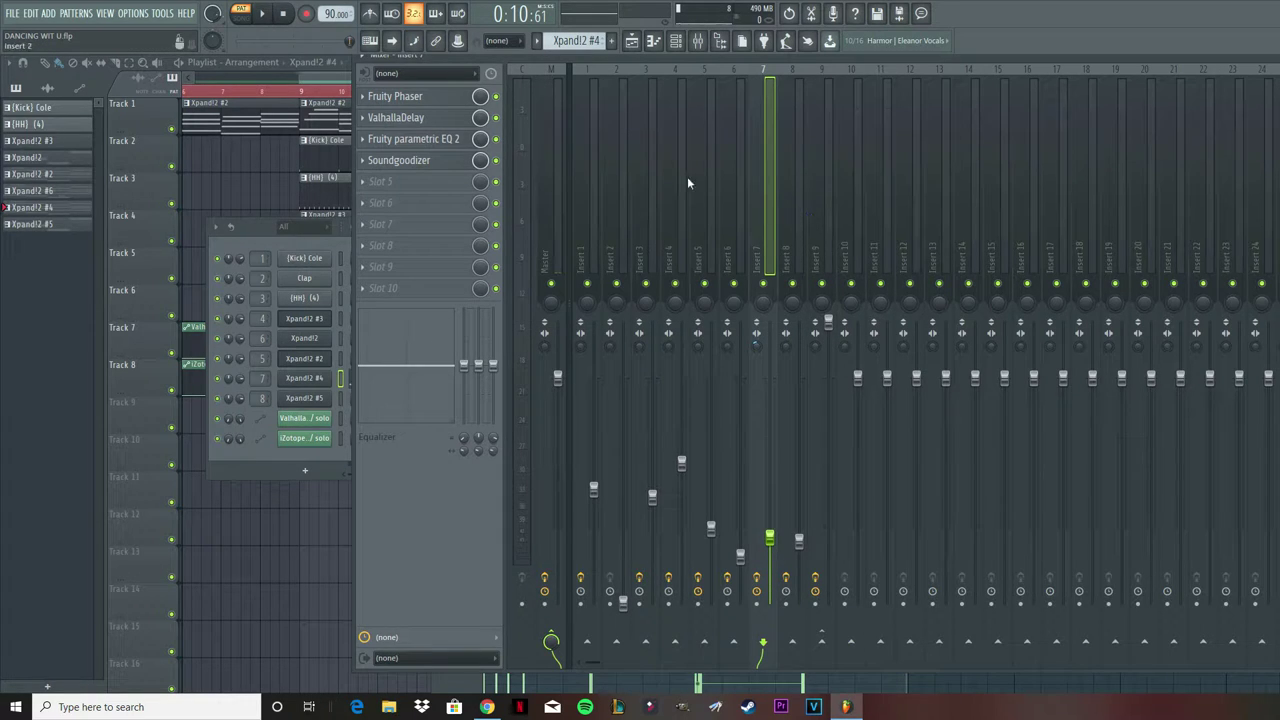
# Step: Inspect ValhallaDelay on Insert 7 and view the master track's effects chain before returning to Insert 7
pyautogui.click(396, 117)
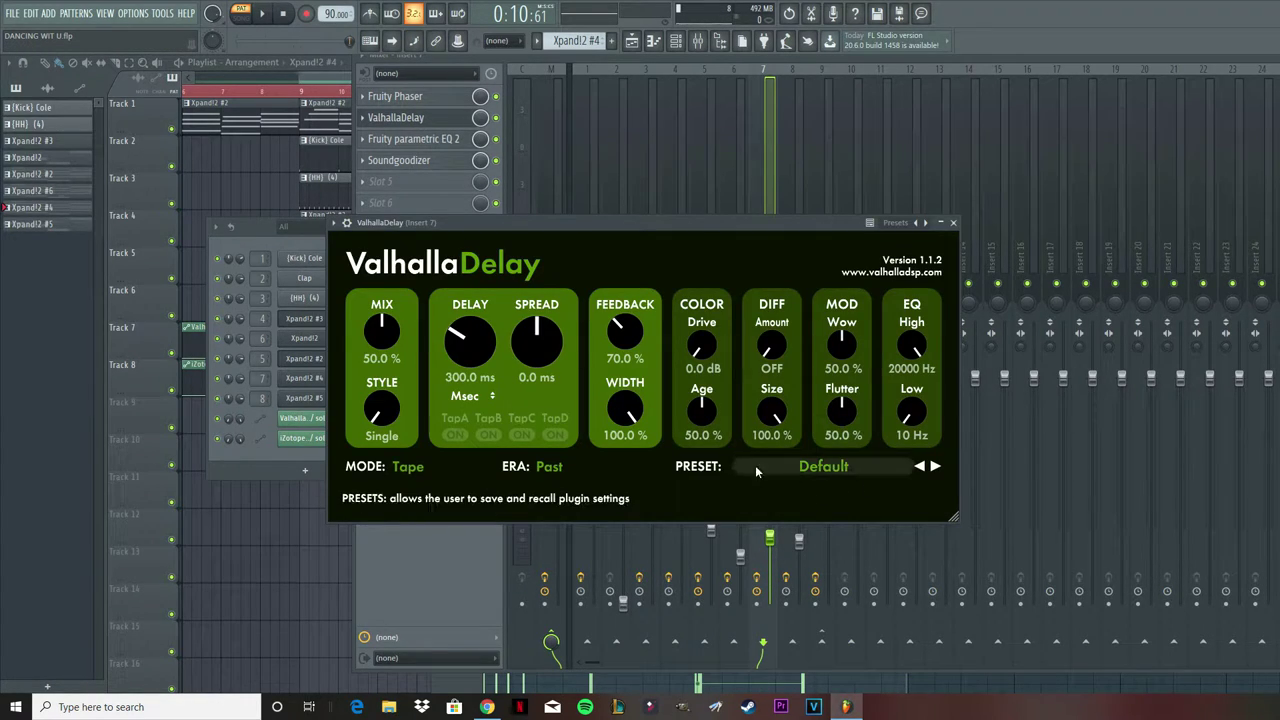
pyautogui.click(952, 223)
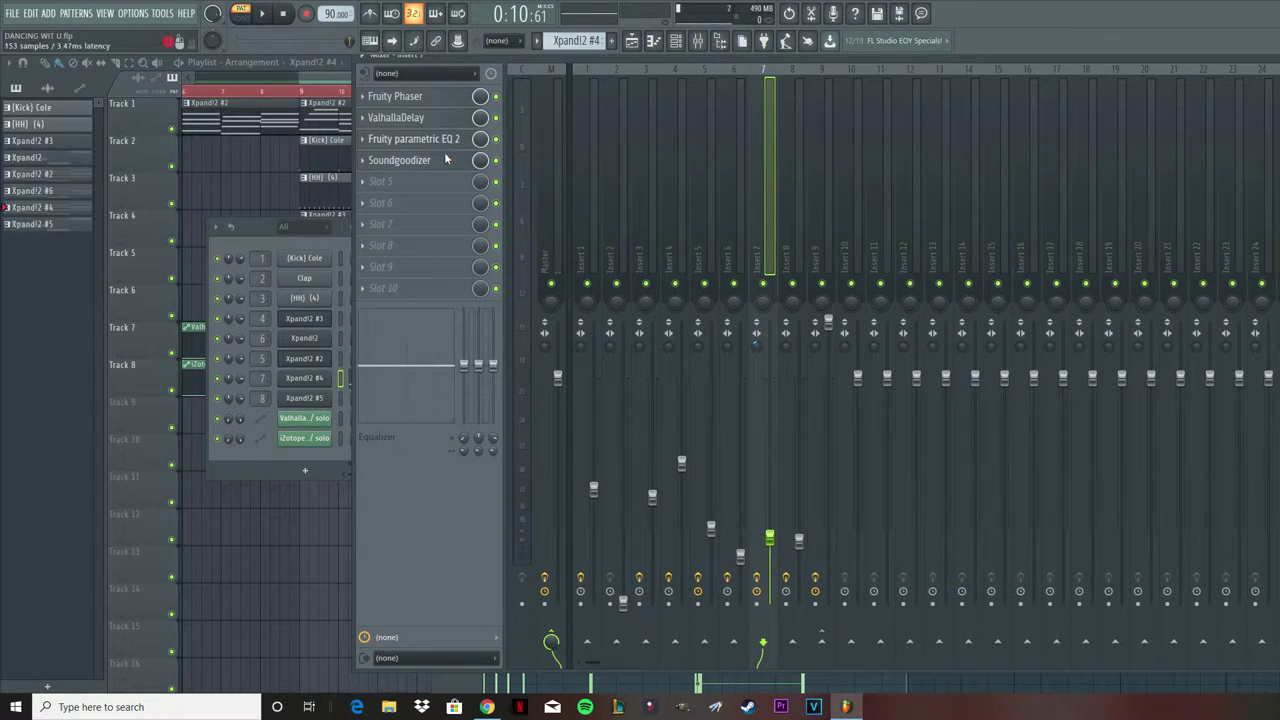
pyautogui.click(544, 213)
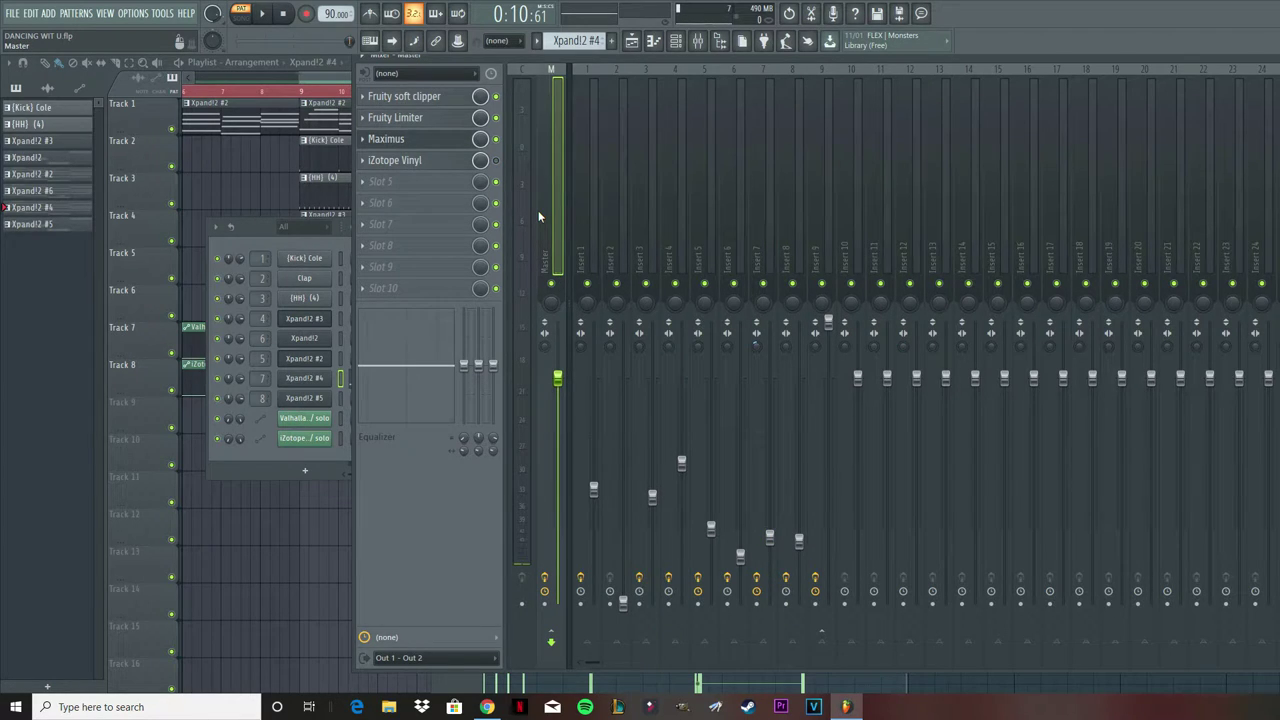
pyautogui.click(782, 210)
pyautogui.click(762, 203)
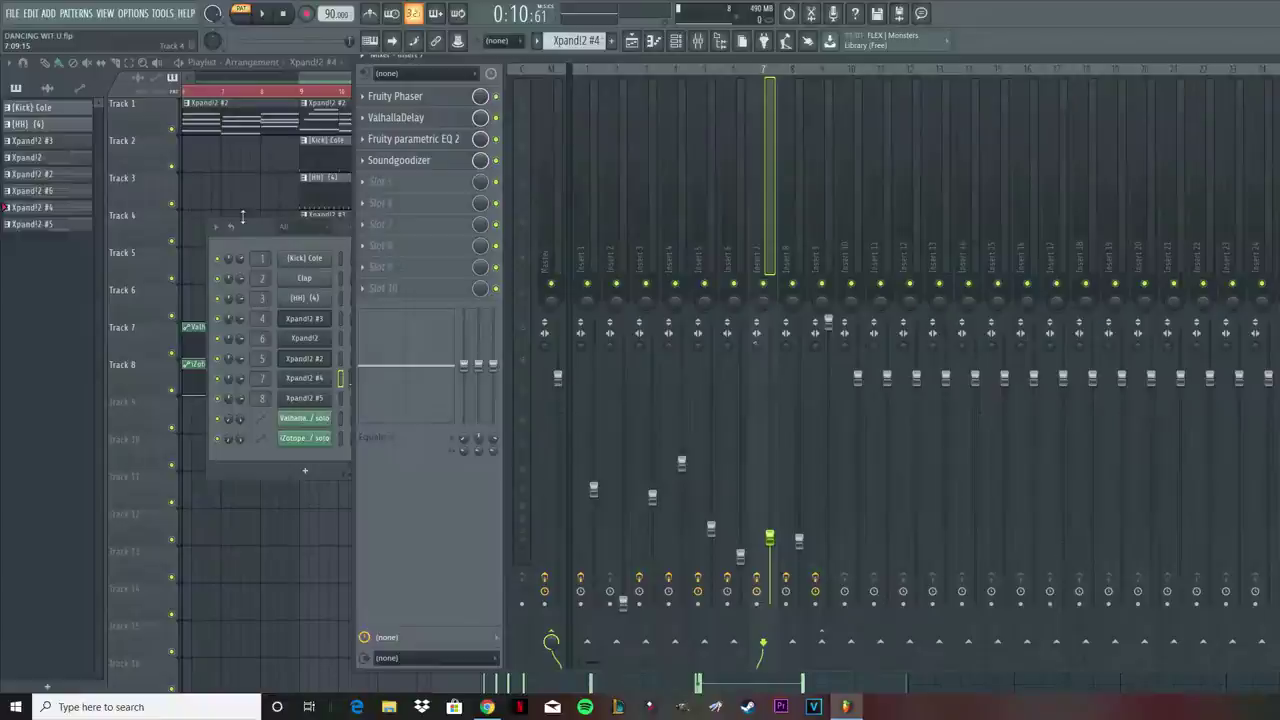
# Step: Bring up the playlist and open the kick pattern in the piano roll to examine its notes
pyautogui.press('F5')
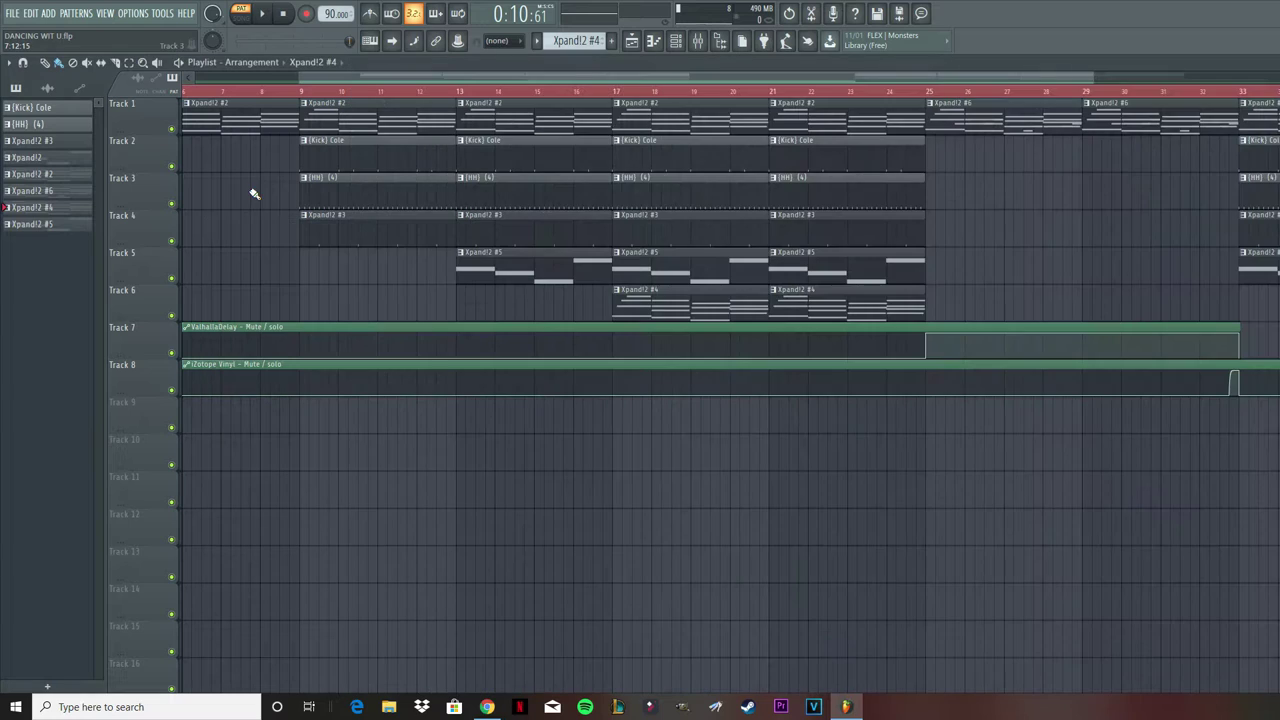
pyautogui.doubleClick(383, 154)
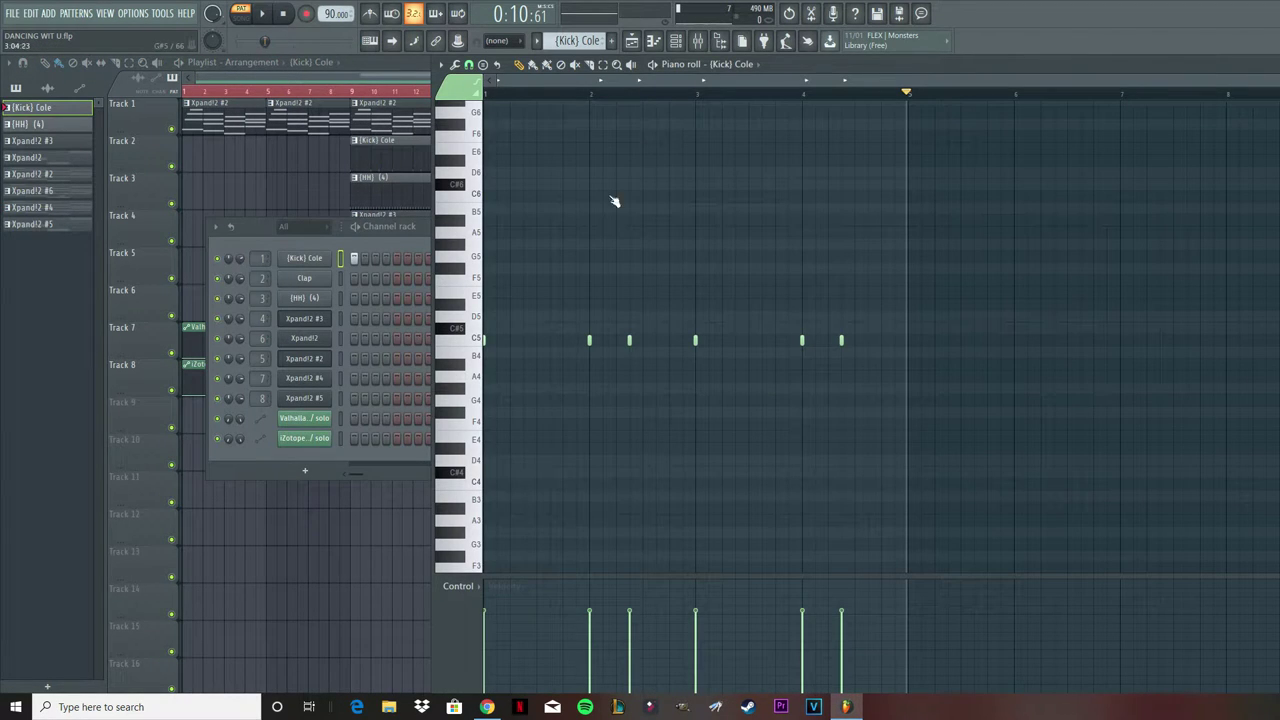
pyautogui.moveTo(908, 93); pyautogui.dragTo(513, 93)
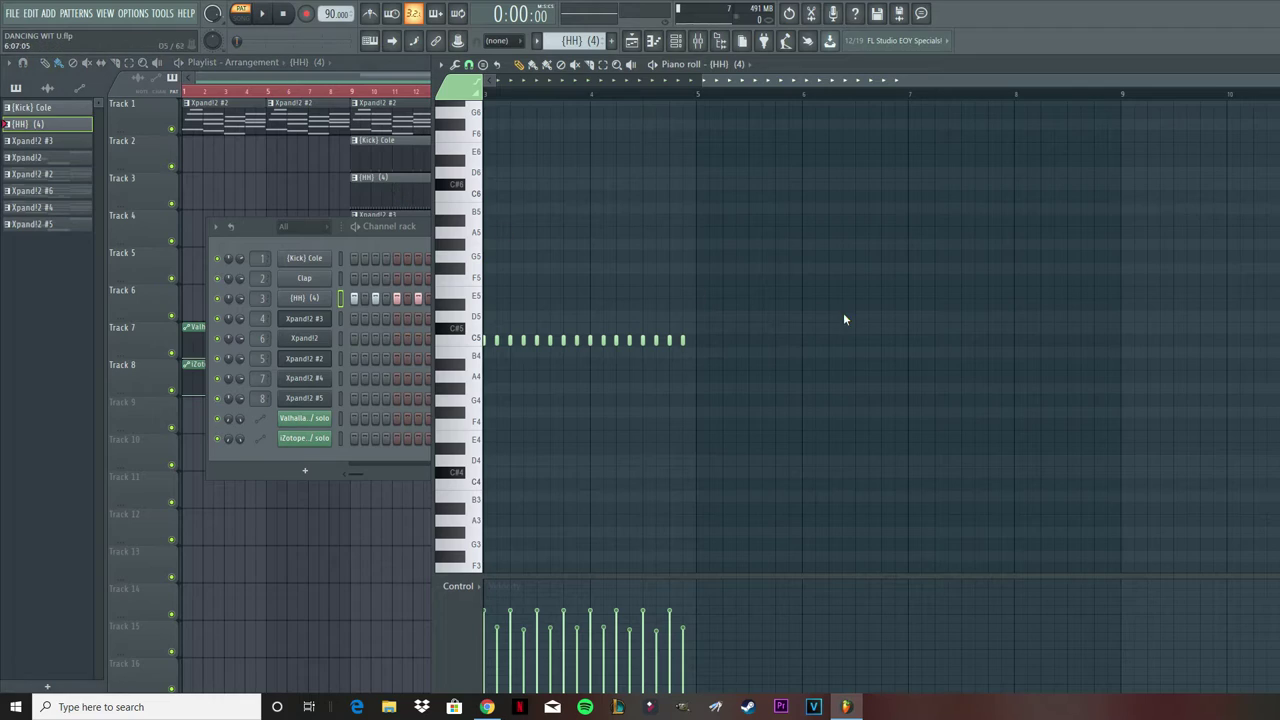
# Step: Examine the hi-hat pattern's alternating note velocities in the piano roll and play it
pyautogui.hotkey('ctrl', 'b')
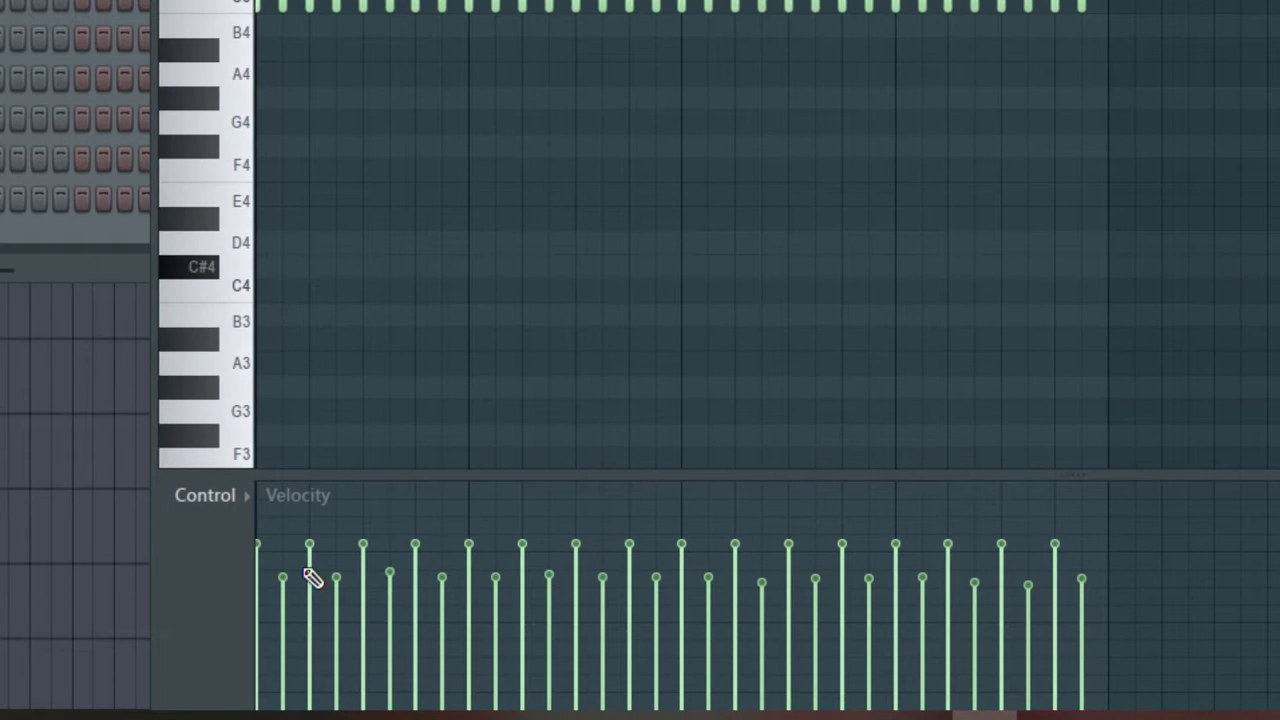
pyautogui.press('space')
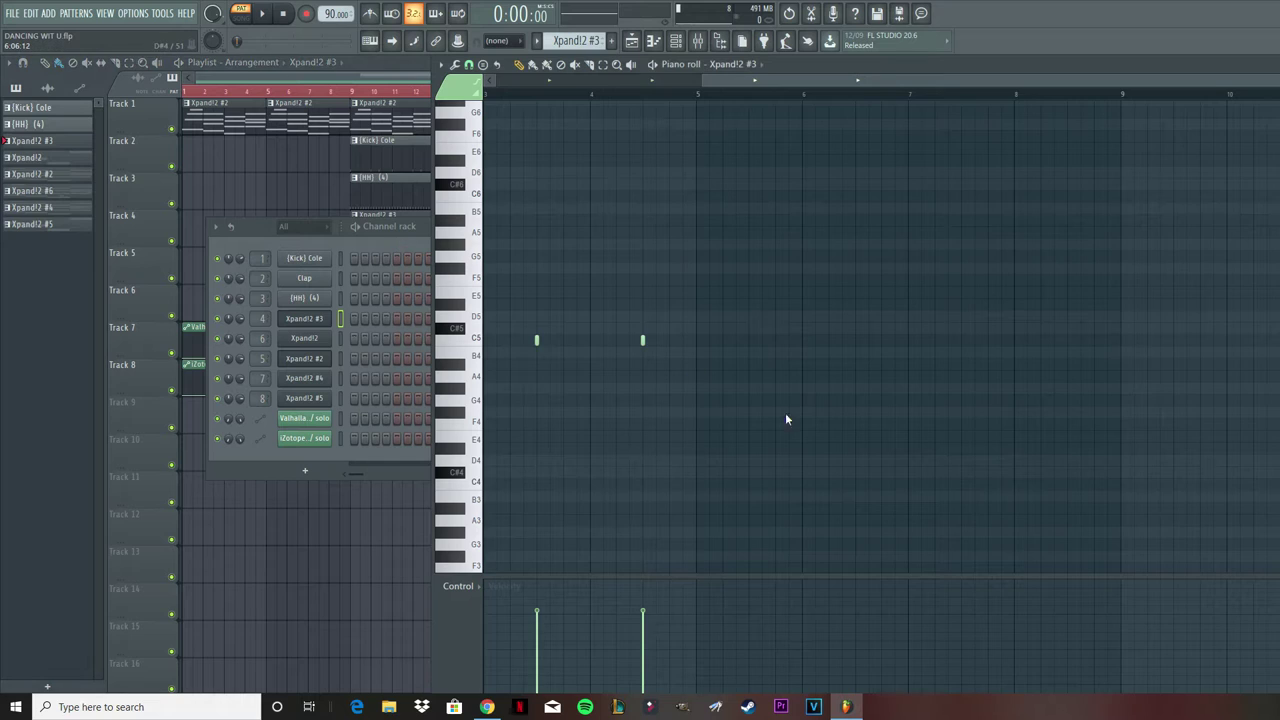
# Step: Play the Xpand!2 #3 pattern in the piano roll and inspect the Effector FX module's flanger settings on Insert 4
pyautogui.press('space')
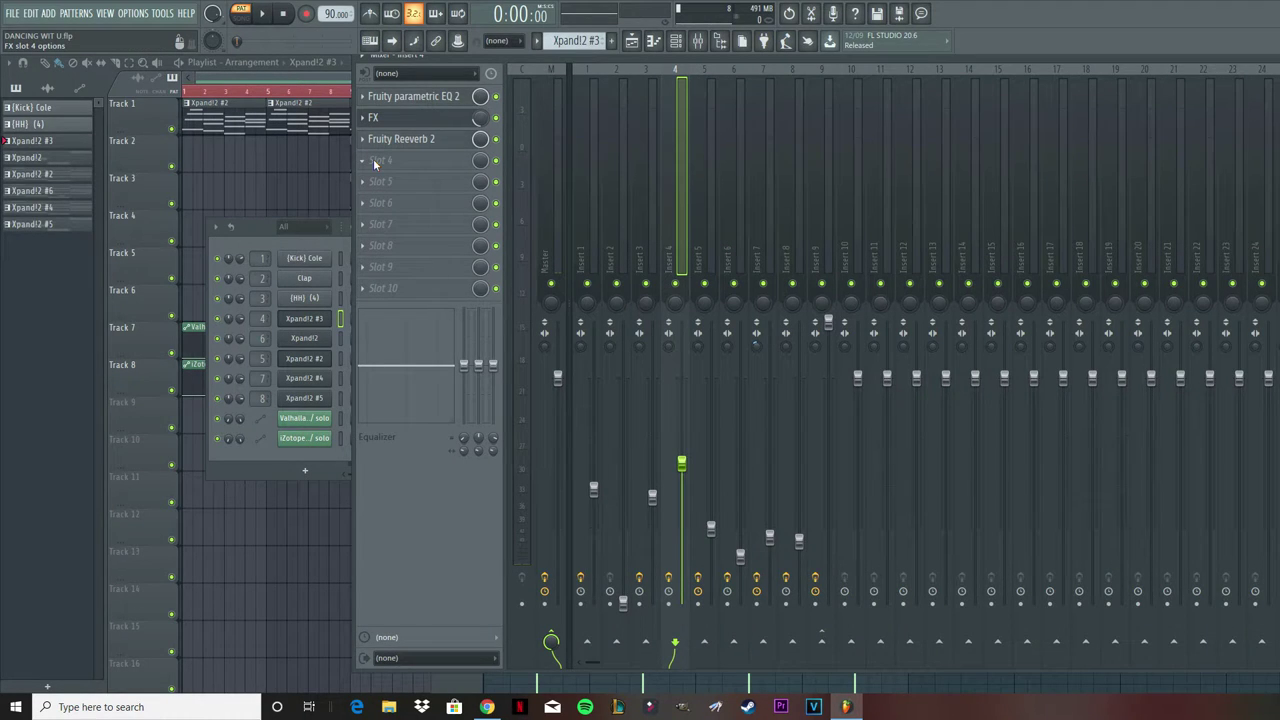
pyautogui.click(380, 116)
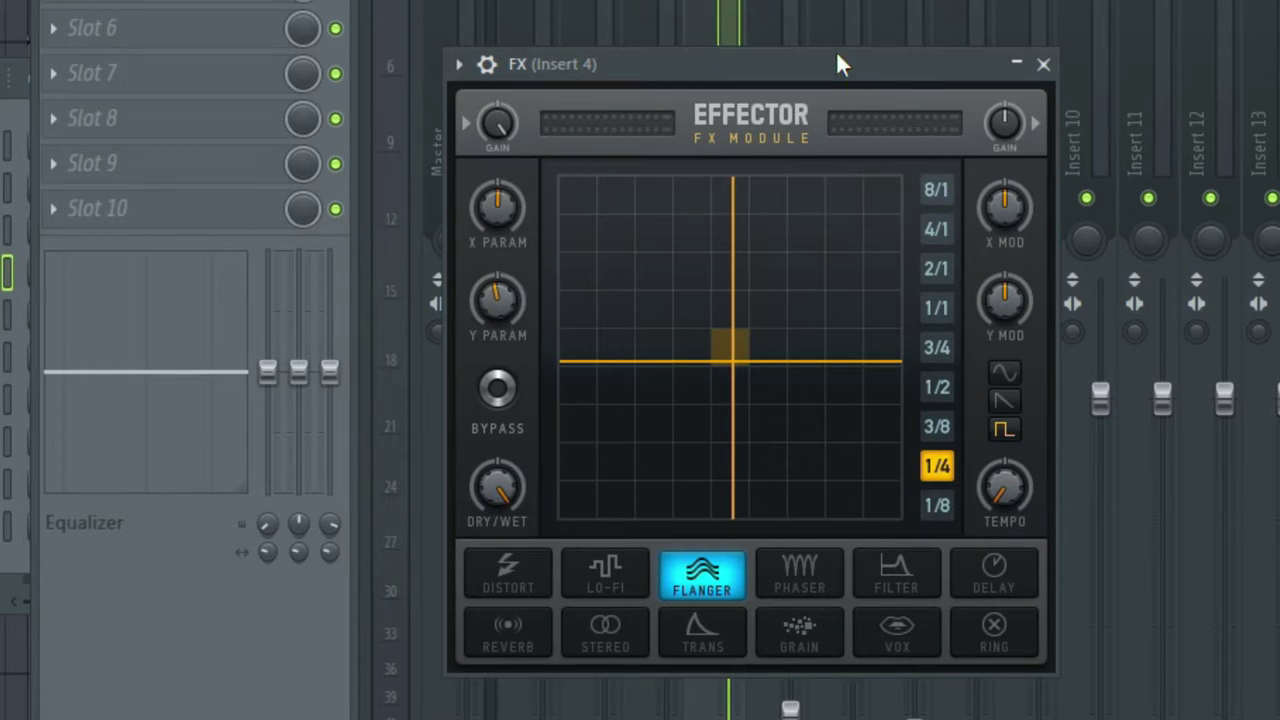
pyautogui.moveTo(838, 62); pyautogui.dragTo(877, 1)
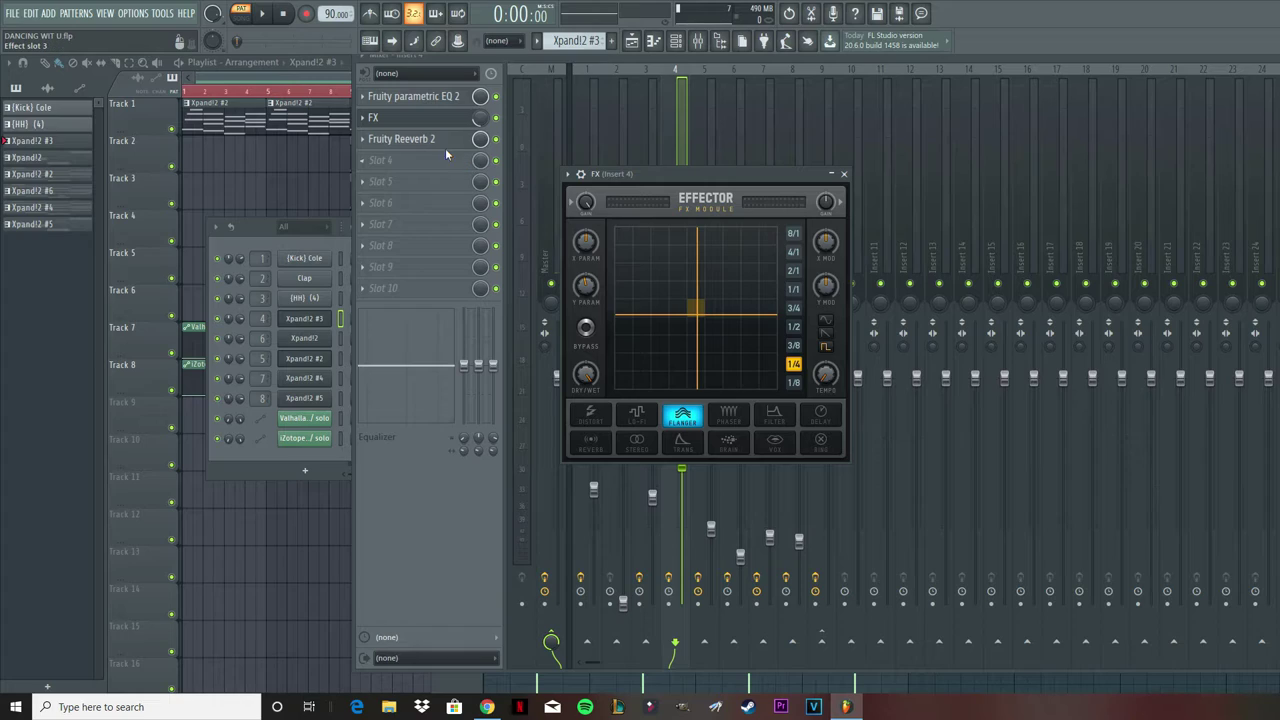
# Step: Inspect the Fruity Reeverb 2 settings on Insert 4 and close the plugin
pyautogui.click(445, 140)
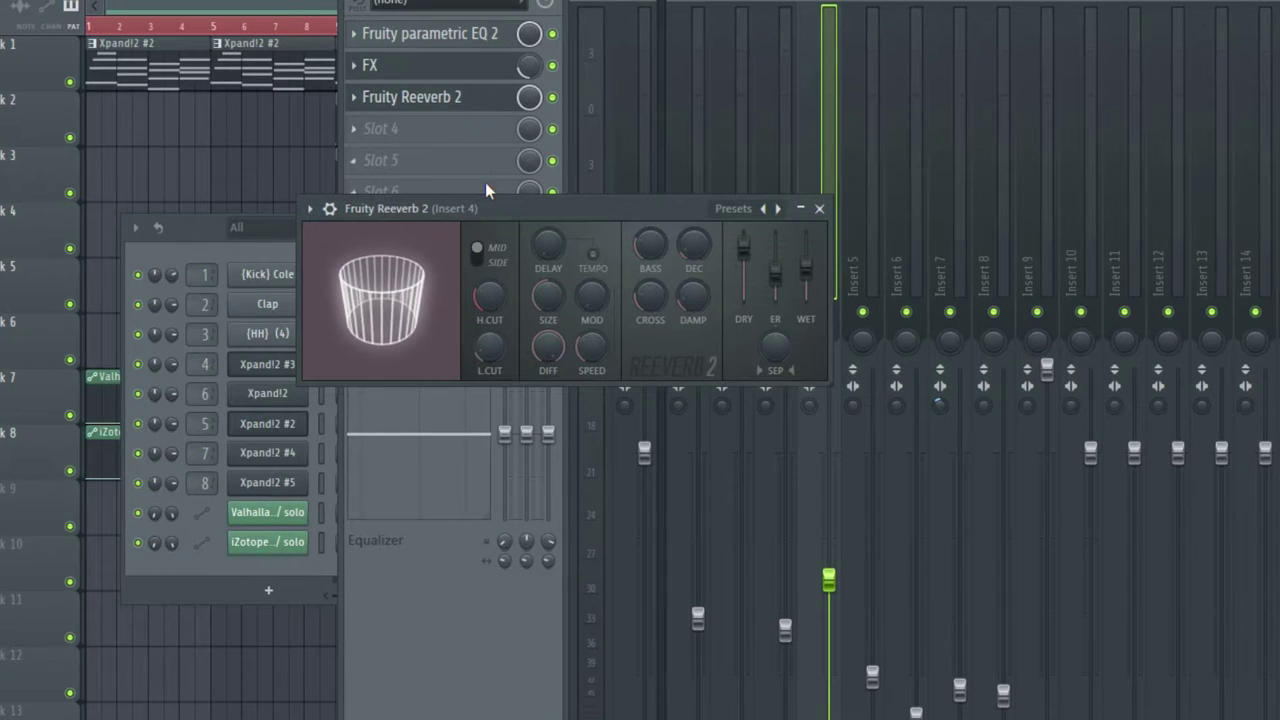
pyautogui.moveTo(548, 216); pyautogui.dragTo(591, 218)
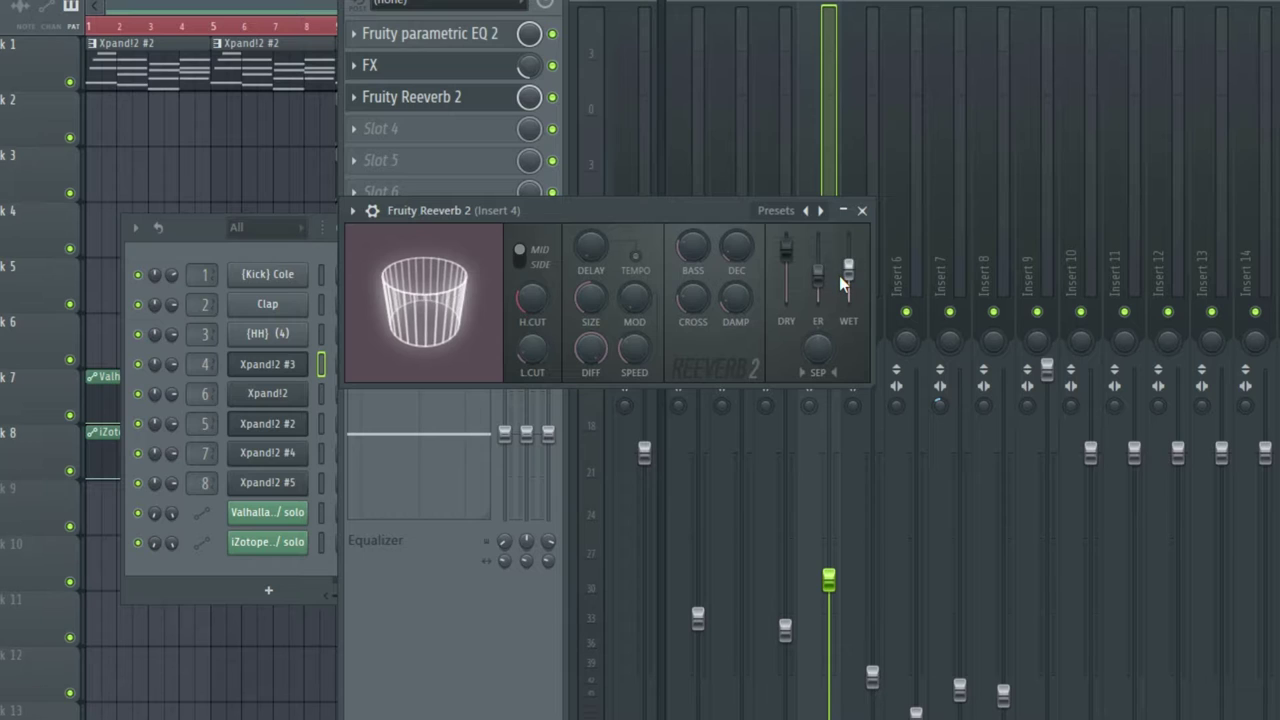
pyautogui.click(861, 210)
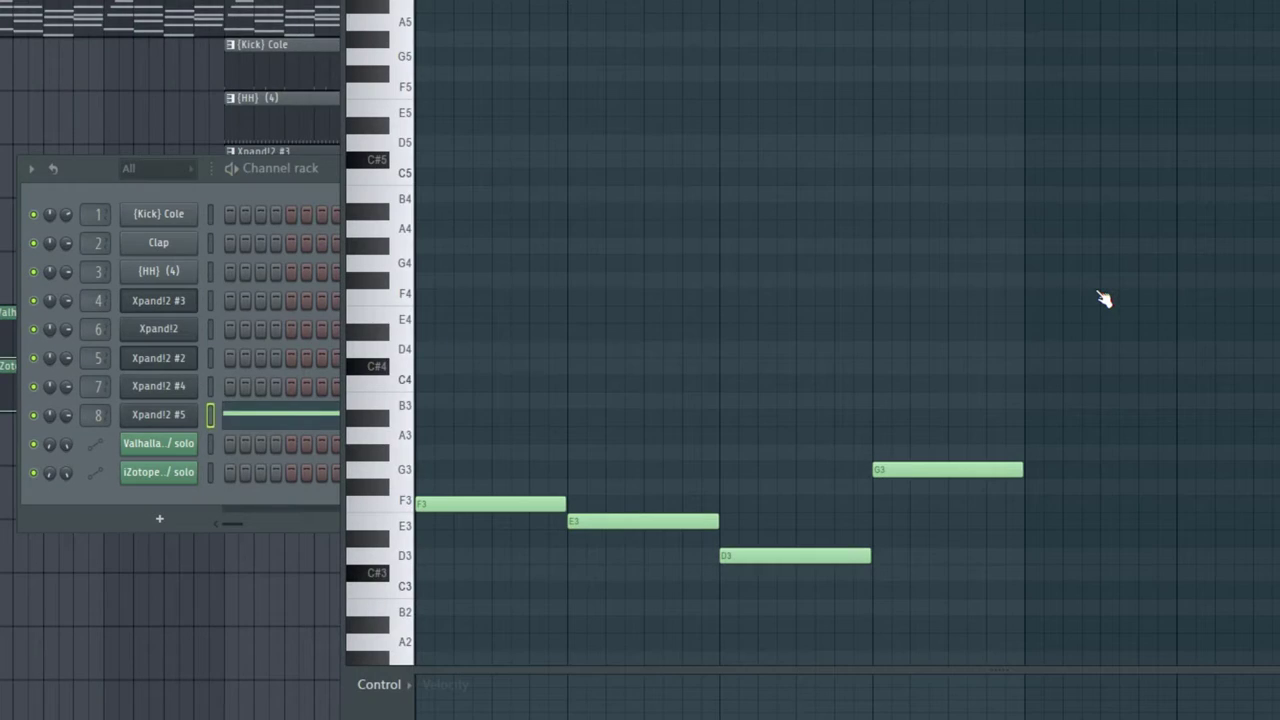
# Step: Play the four-note Xpand!2 #5 pattern in the piano roll, stop playback and close the piano roll
pyautogui.press('space')
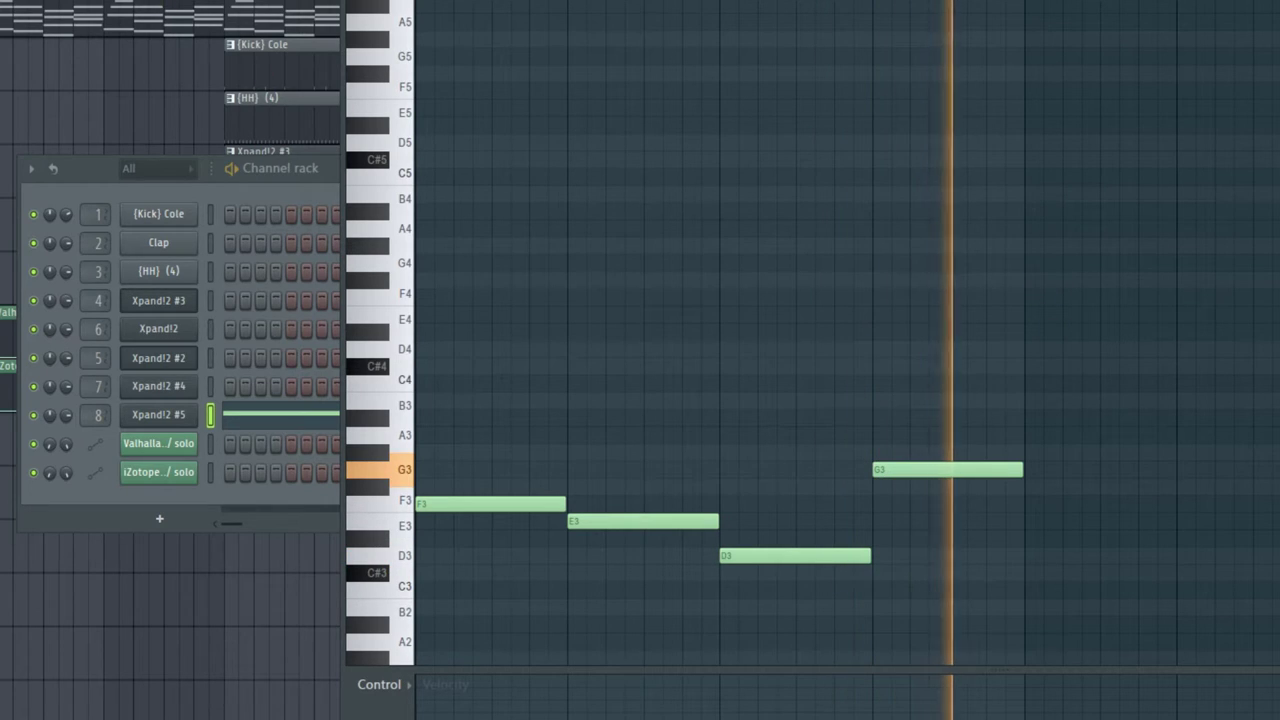
pyautogui.click(262, 16)
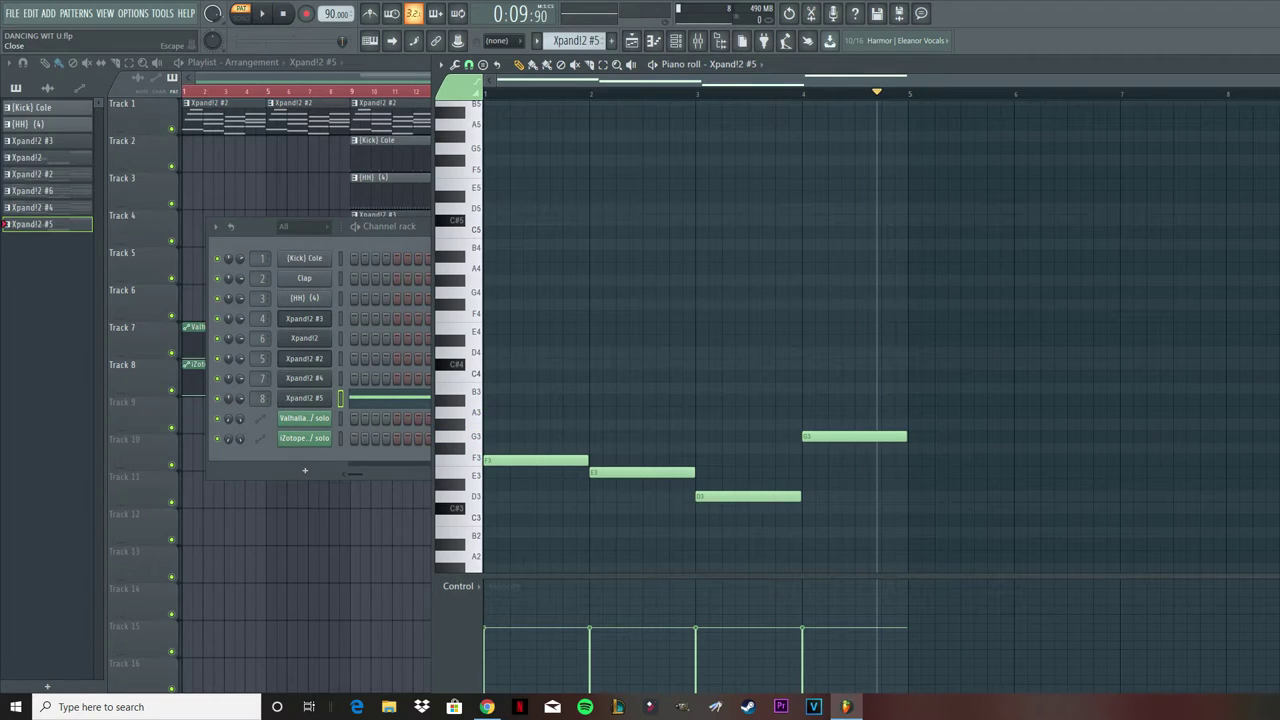
pyautogui.press('Escape')
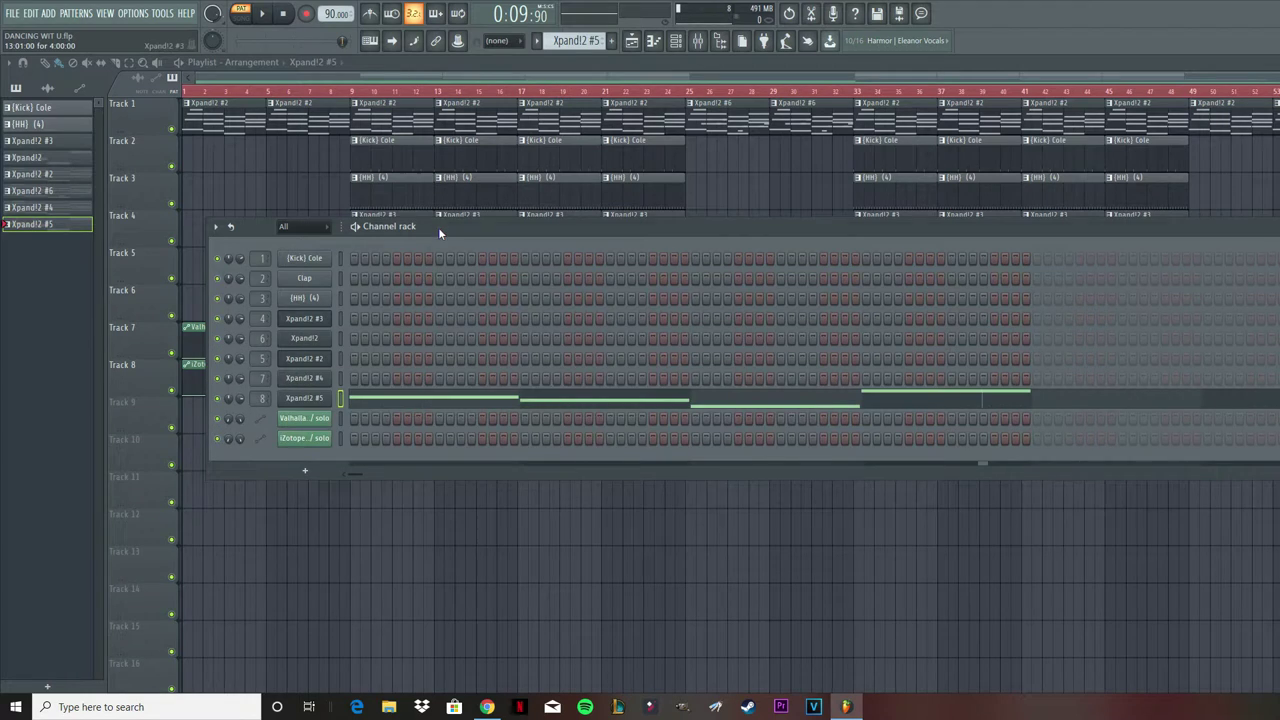
# Step: Move the channel rack below the playlist's automation tracks so the whole arrangement is uncovered
pyautogui.moveTo(438, 227); pyautogui.dragTo(251, 459)
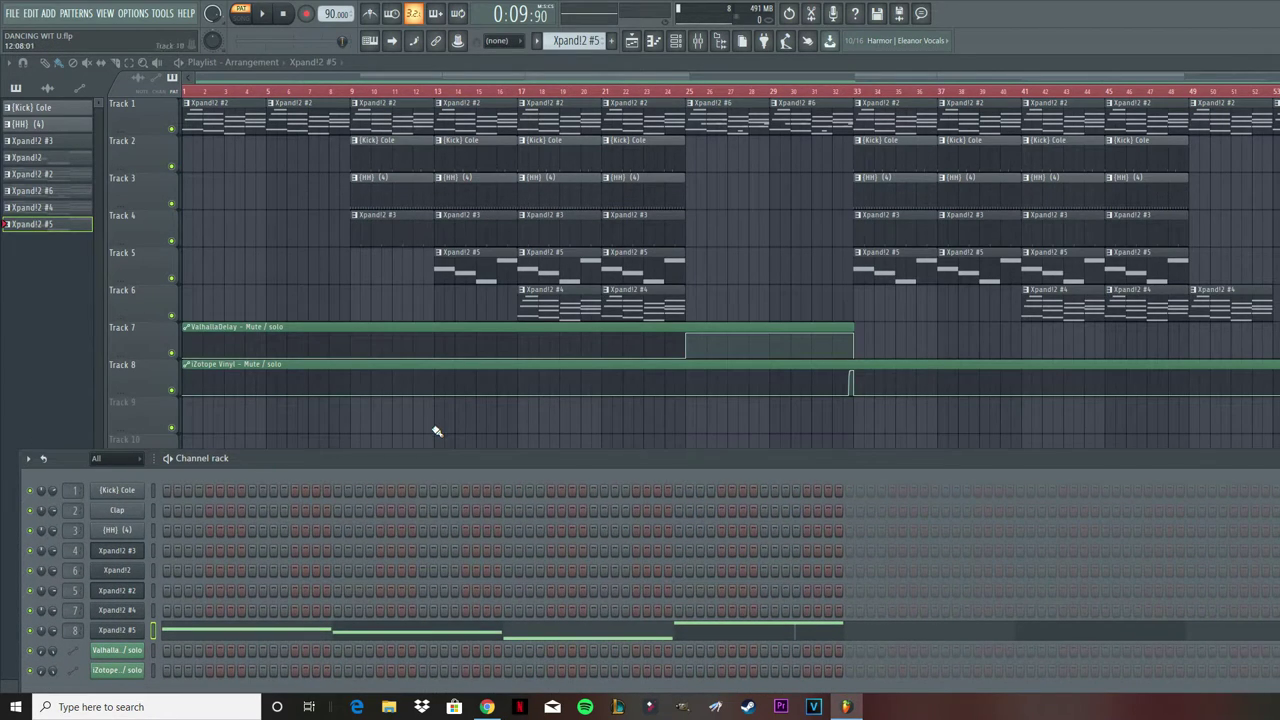
pyautogui.moveTo(403, 461); pyautogui.dragTo(404, 433)
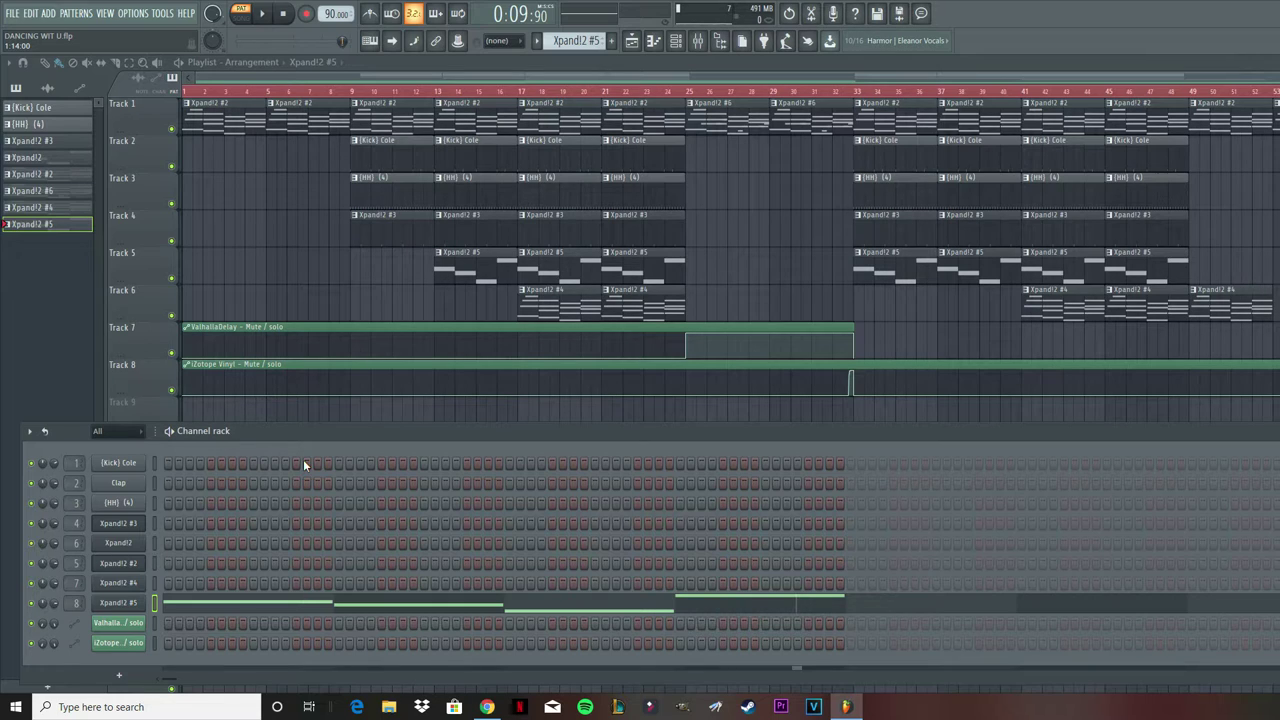
# Step: Bring up the mixer, inspect the Fruity Limiter settings on the master track and close the plugin
pyautogui.press('F9')
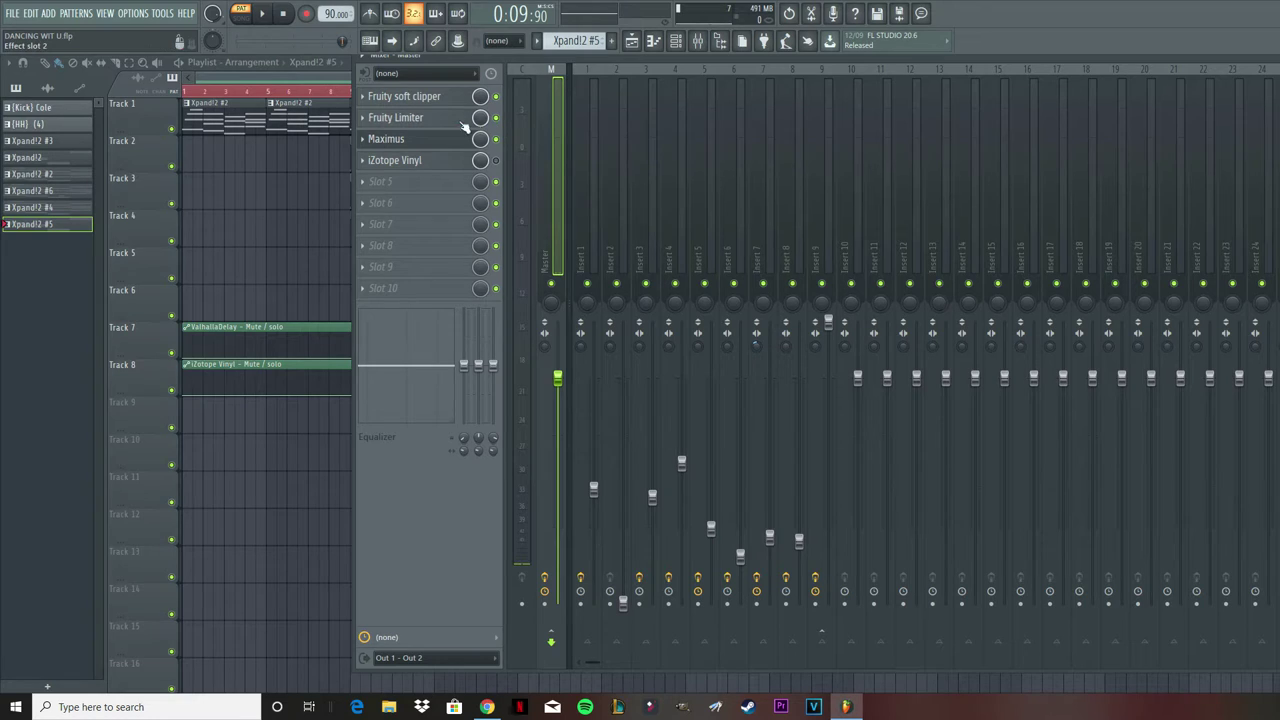
pyautogui.click(430, 120)
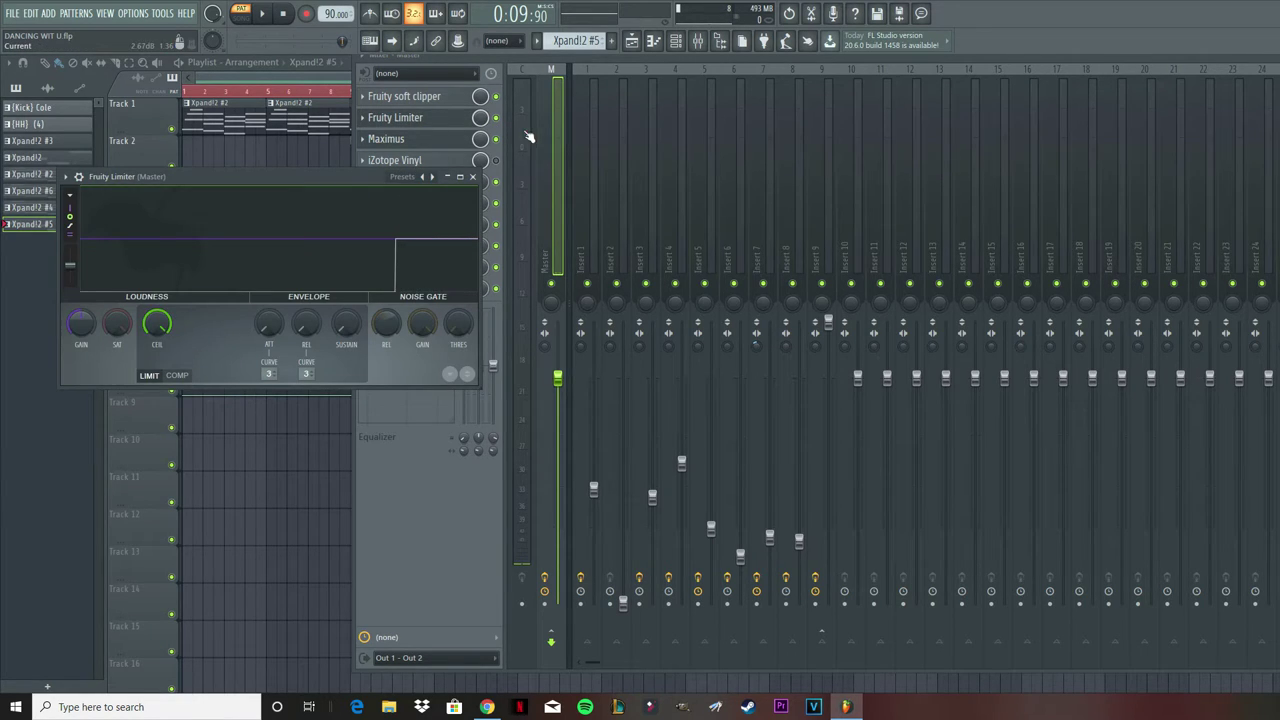
pyautogui.click(472, 177)
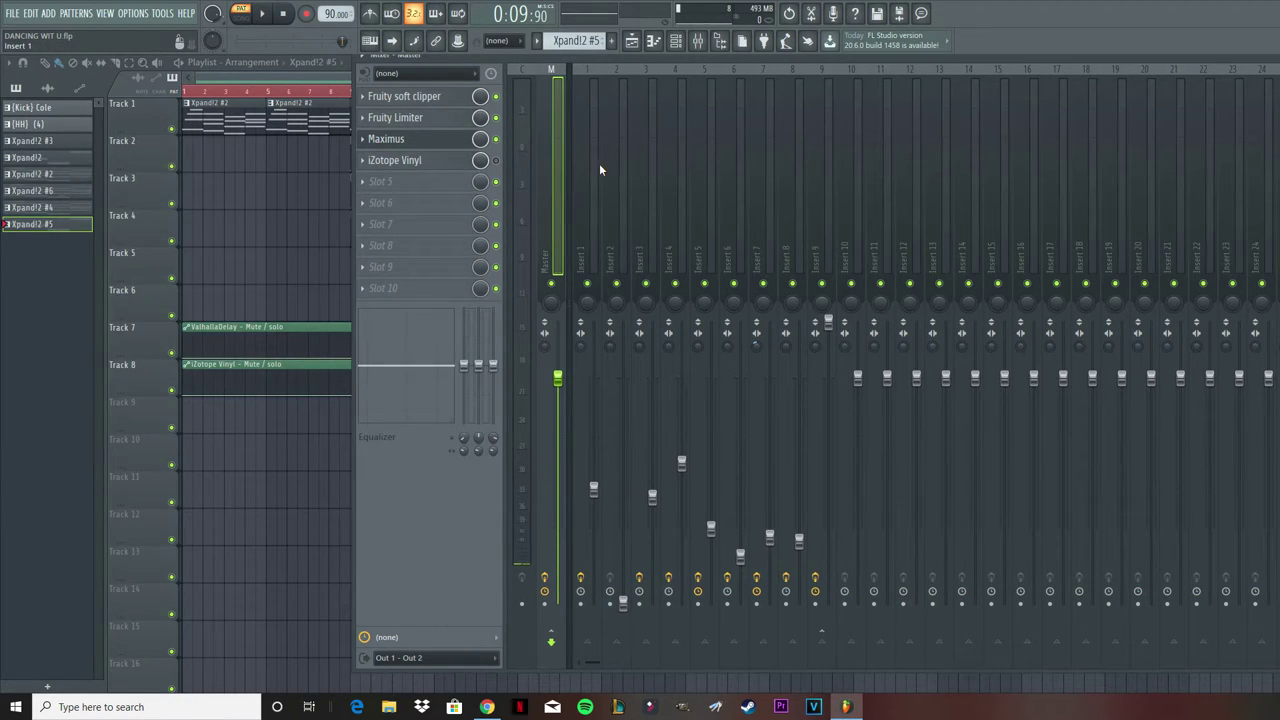